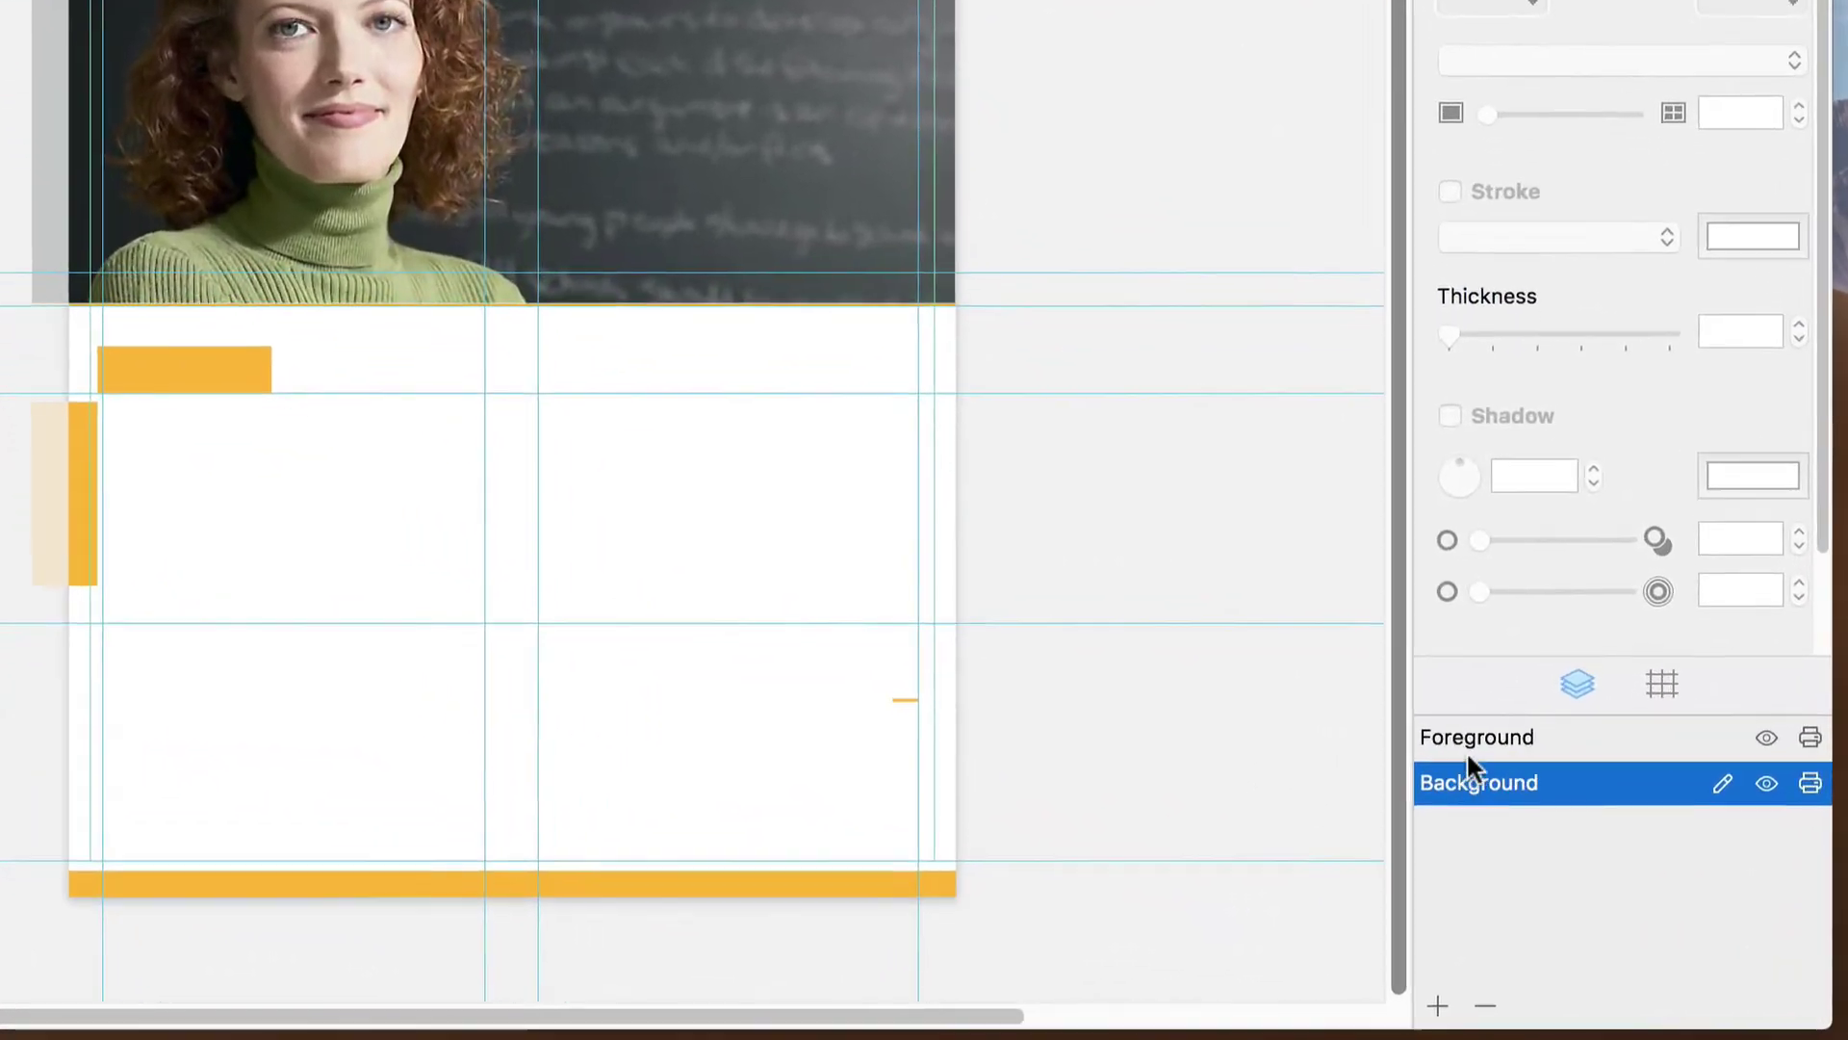
Select the Foreground layer in the Layers list so it becomes the editing layer
left_click(1485, 770)
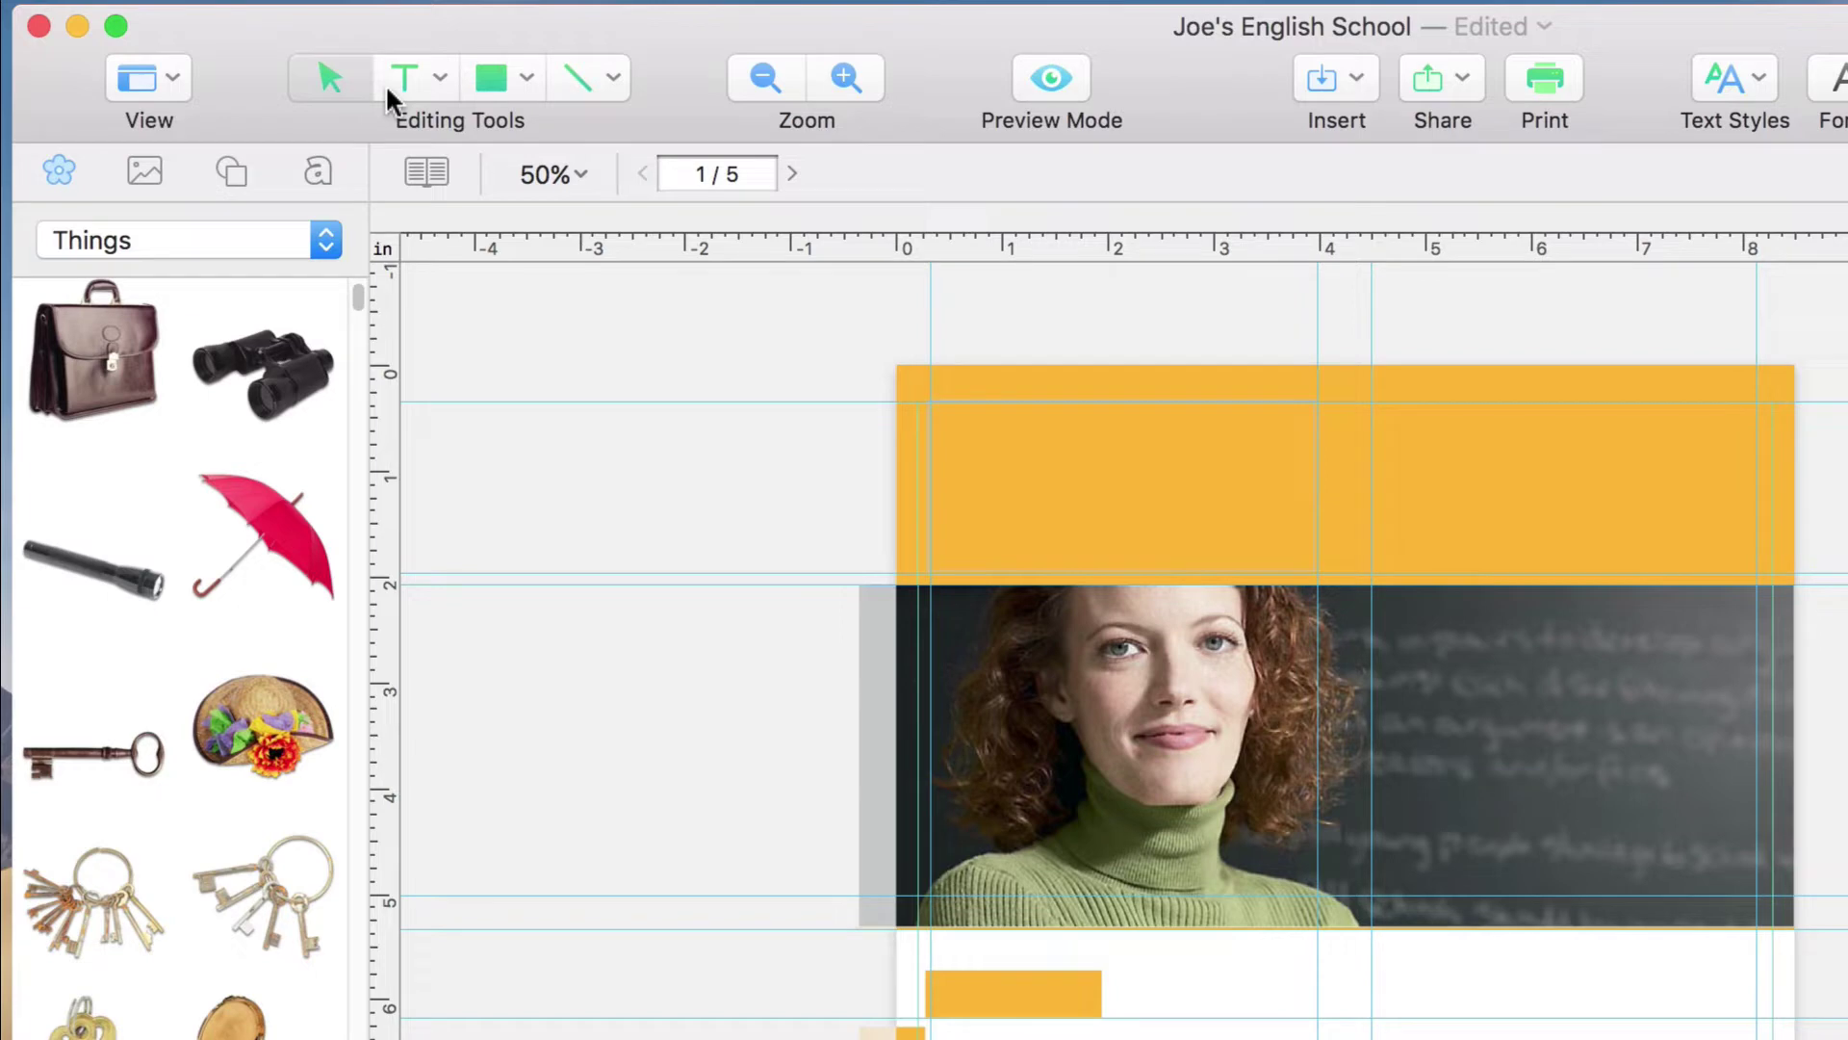
Draw a plain text box across the left half of the orange header
left_click(385, 84)
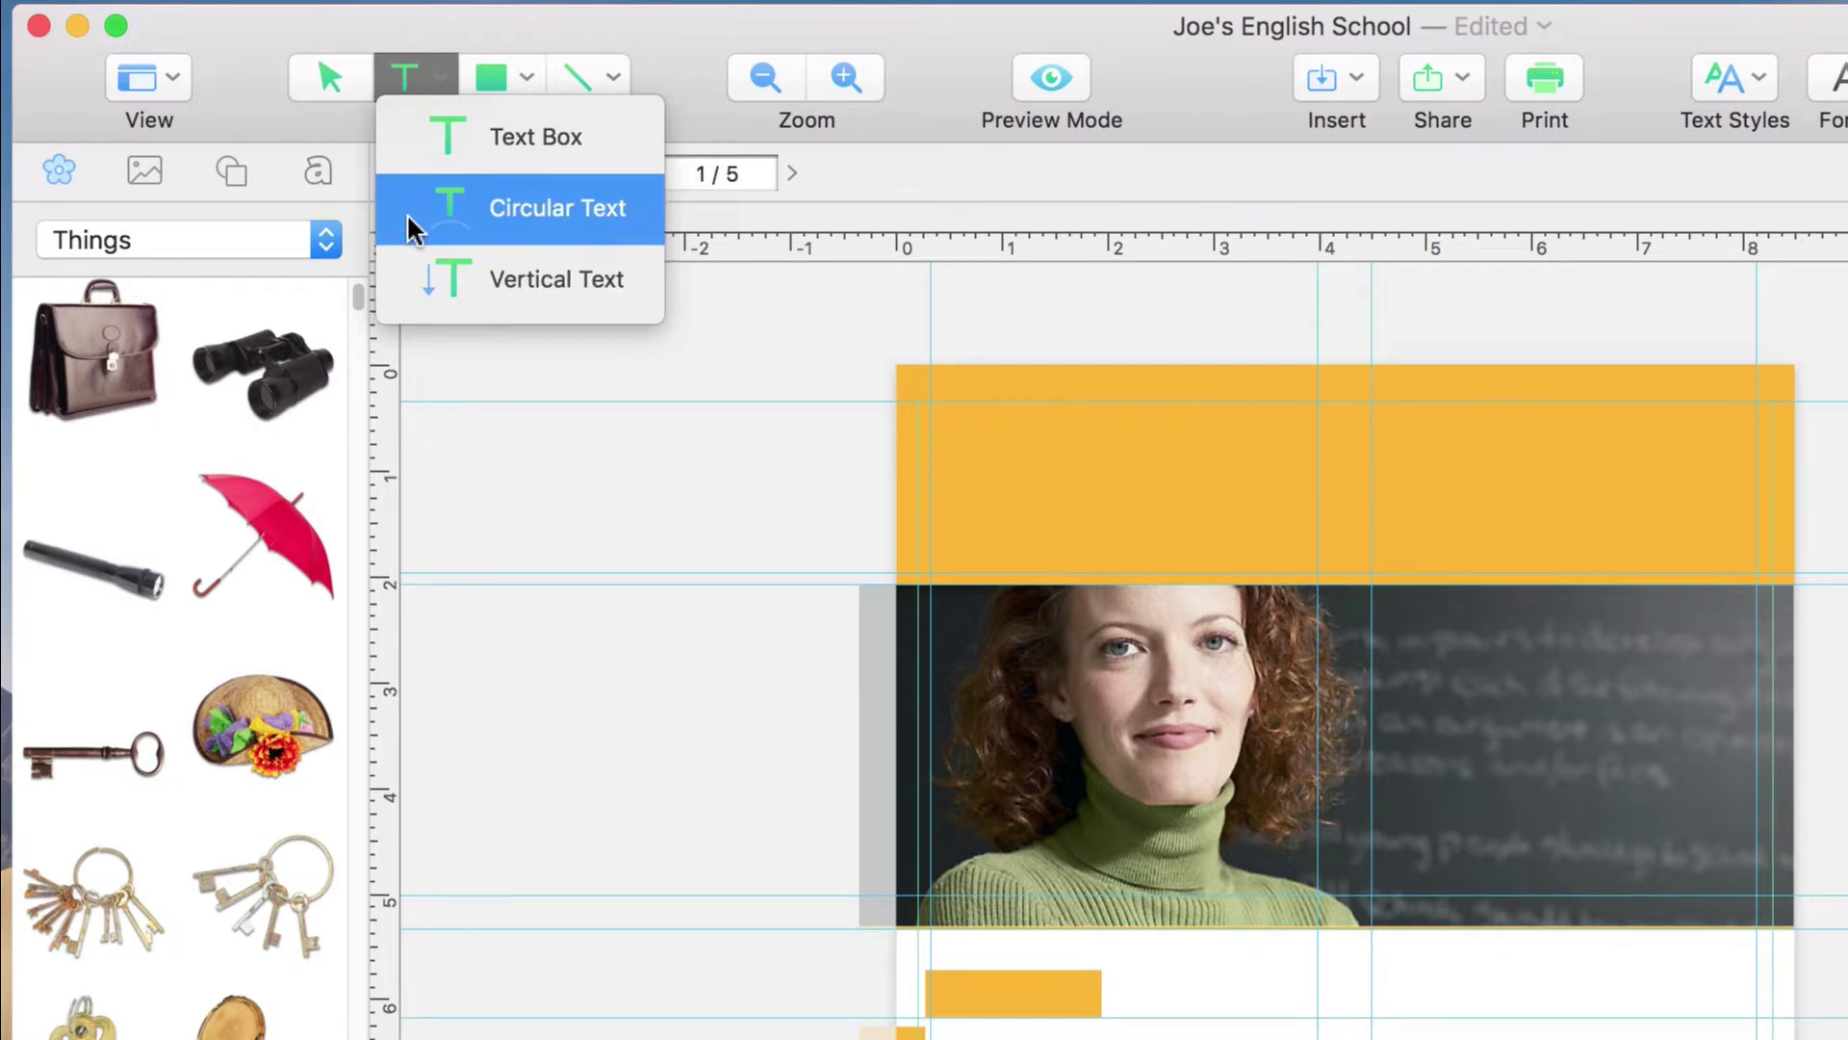
left_click(405, 139)
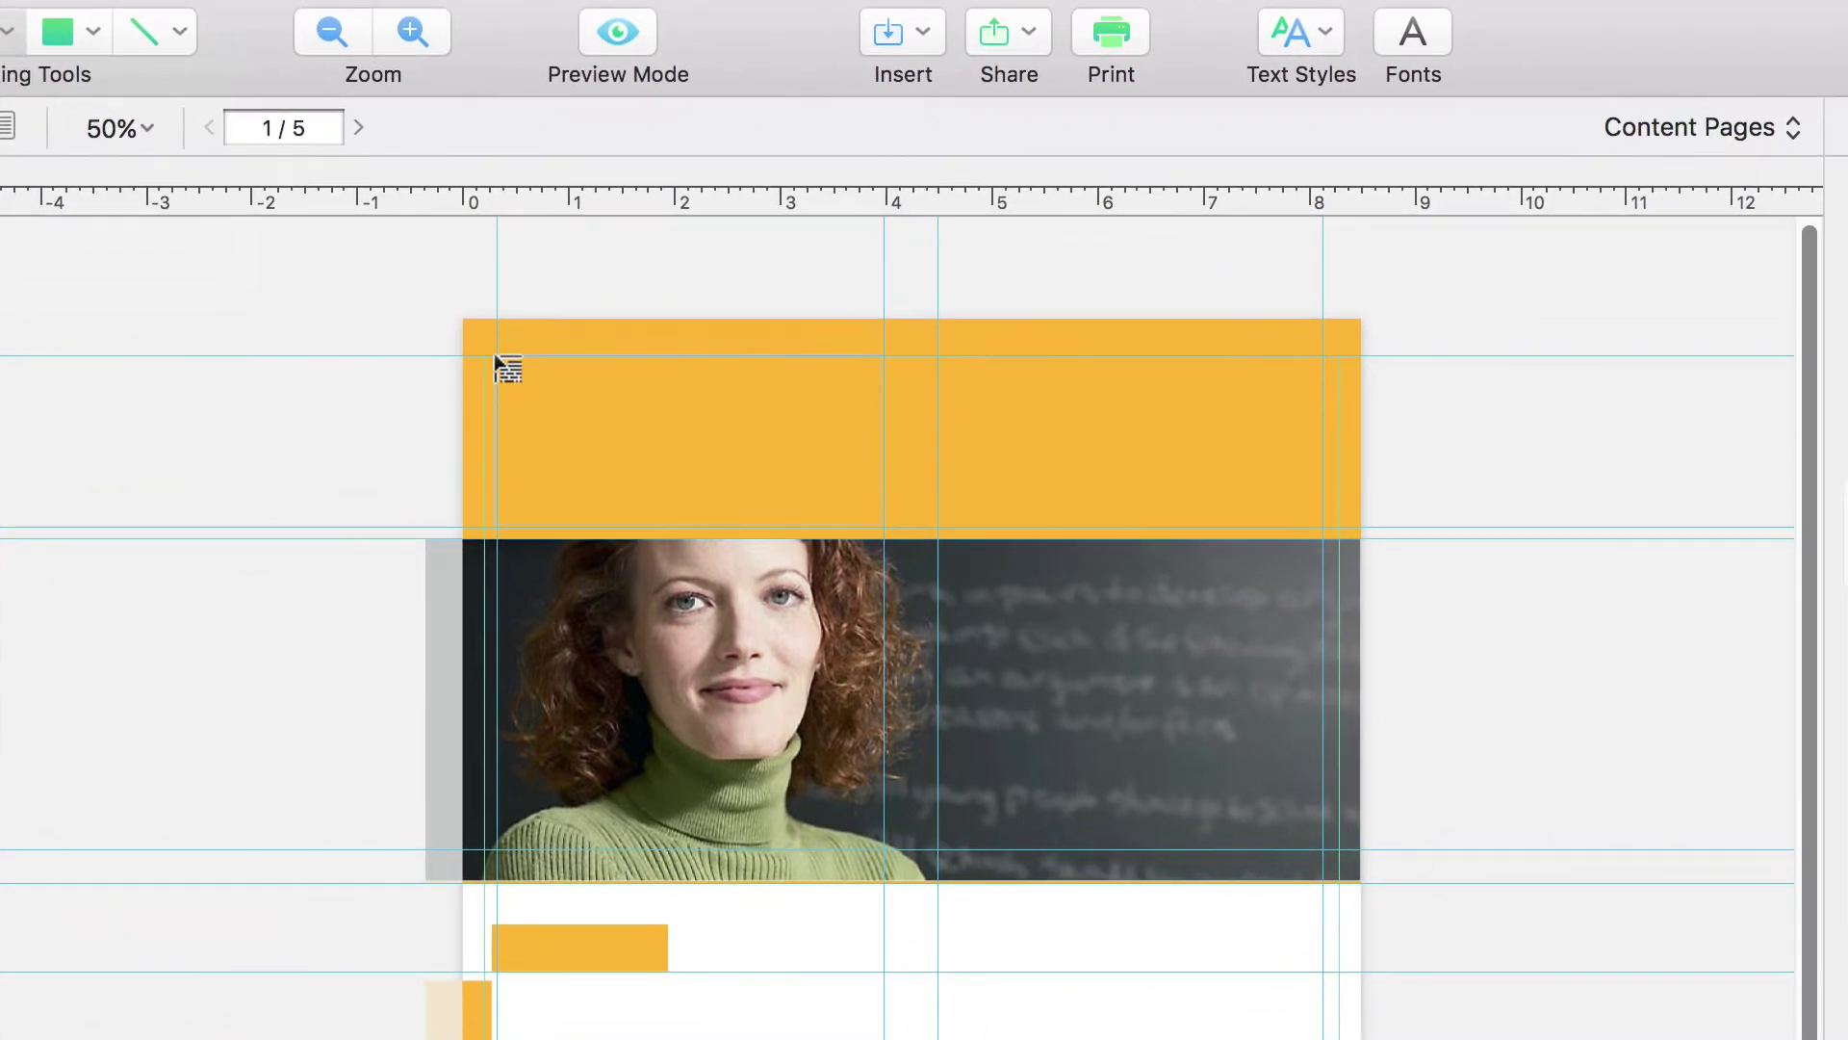
left_click_drag(495, 356, 885, 527)
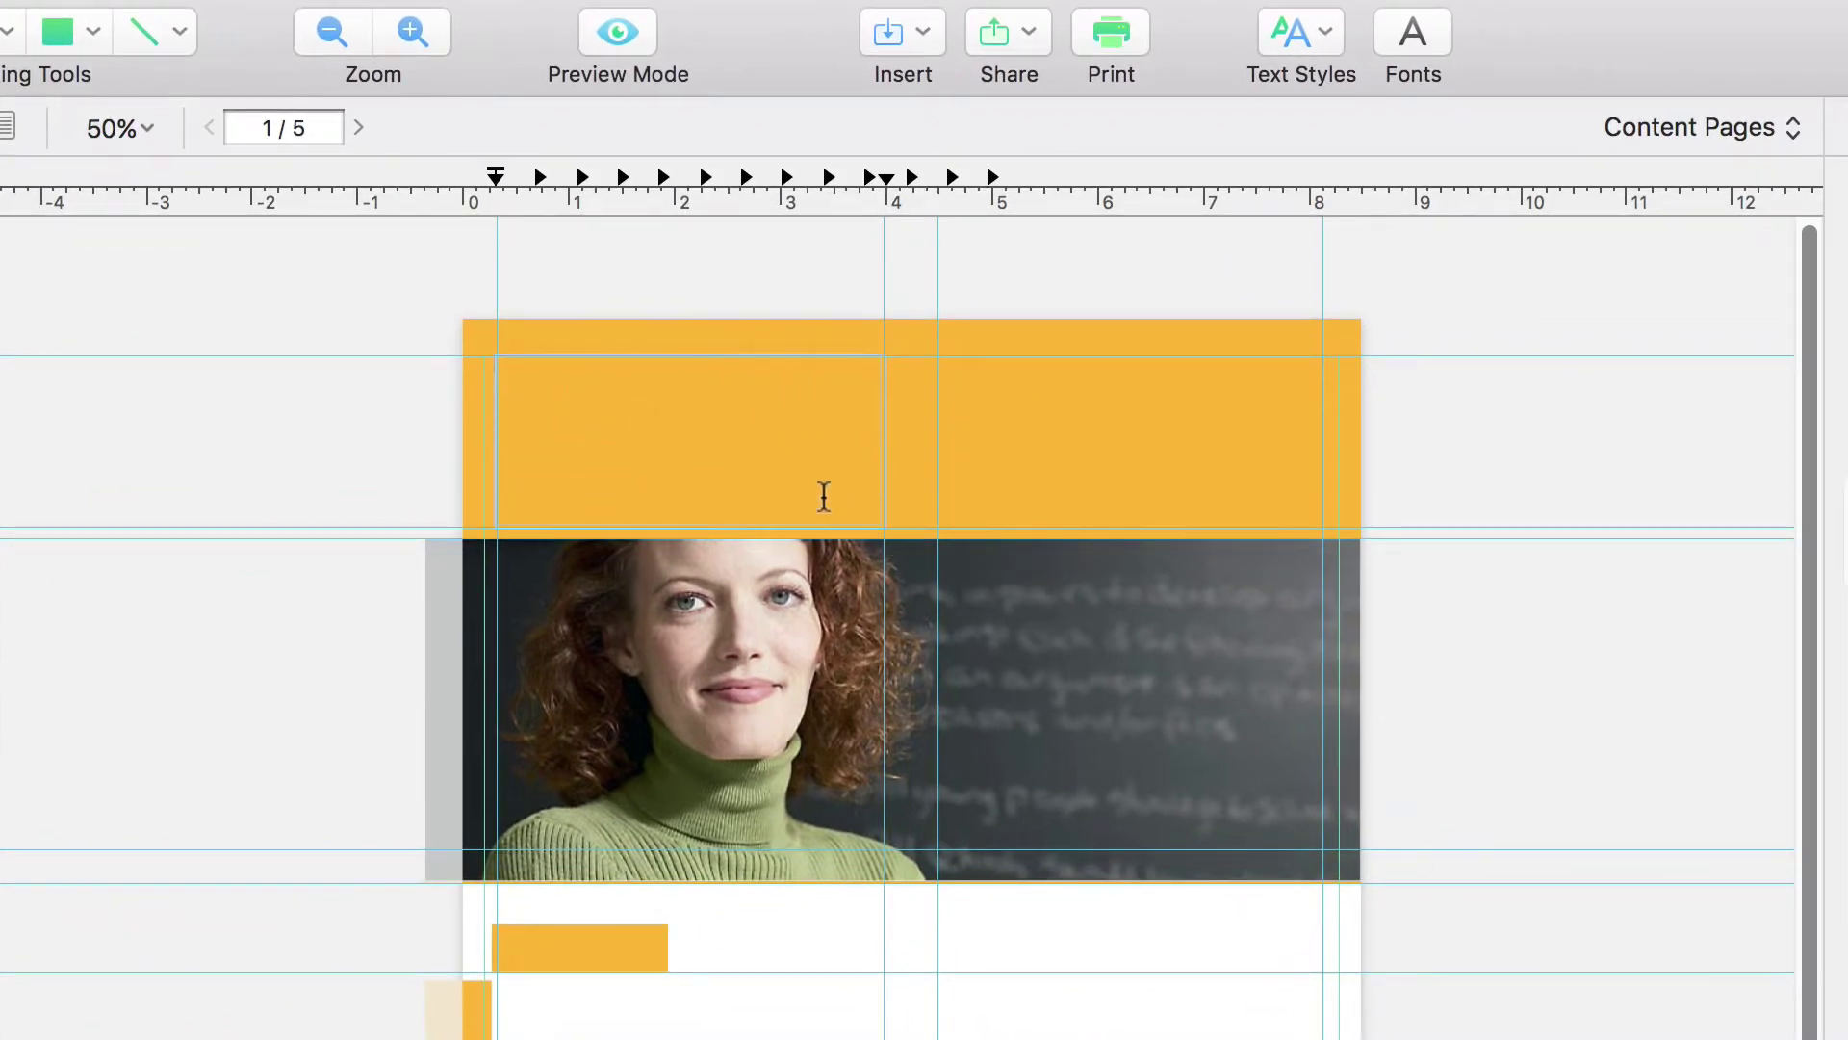
Paste the Advanced English text, link its overflow into a right-half box, and fit the left box's height
key("super+v")
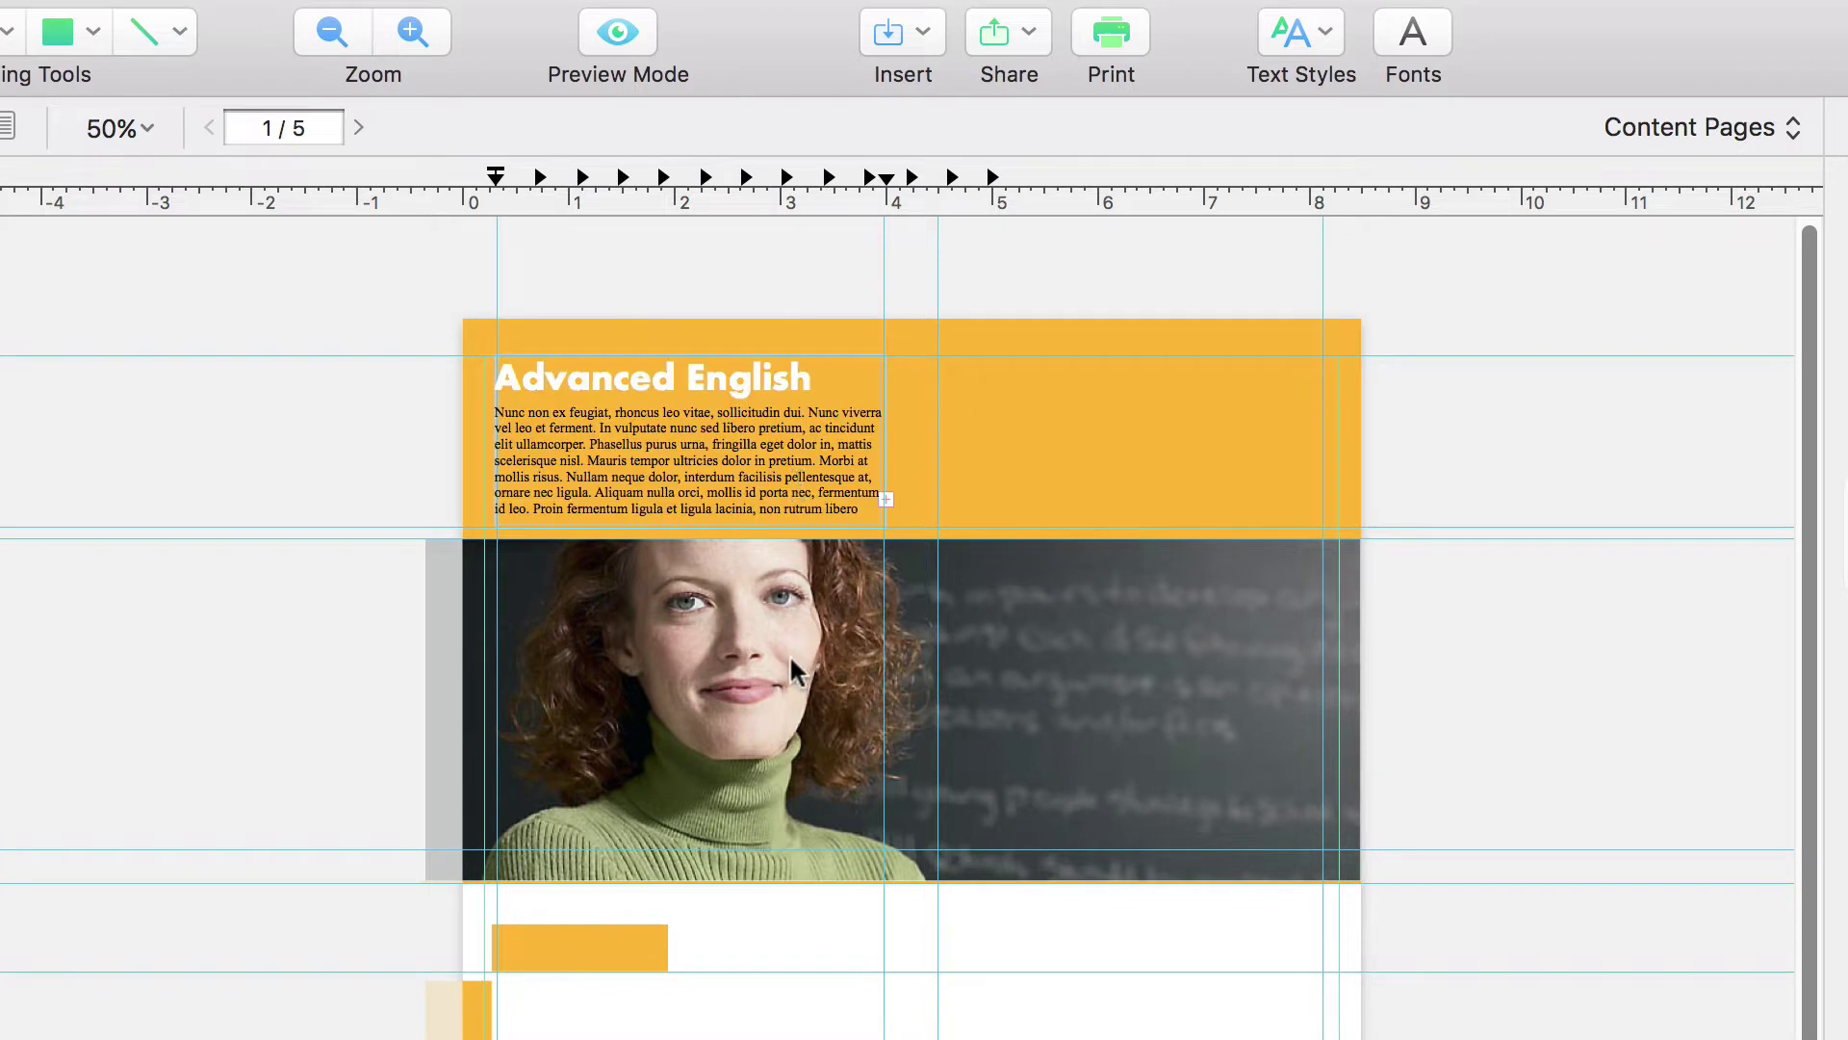
key("Escape")
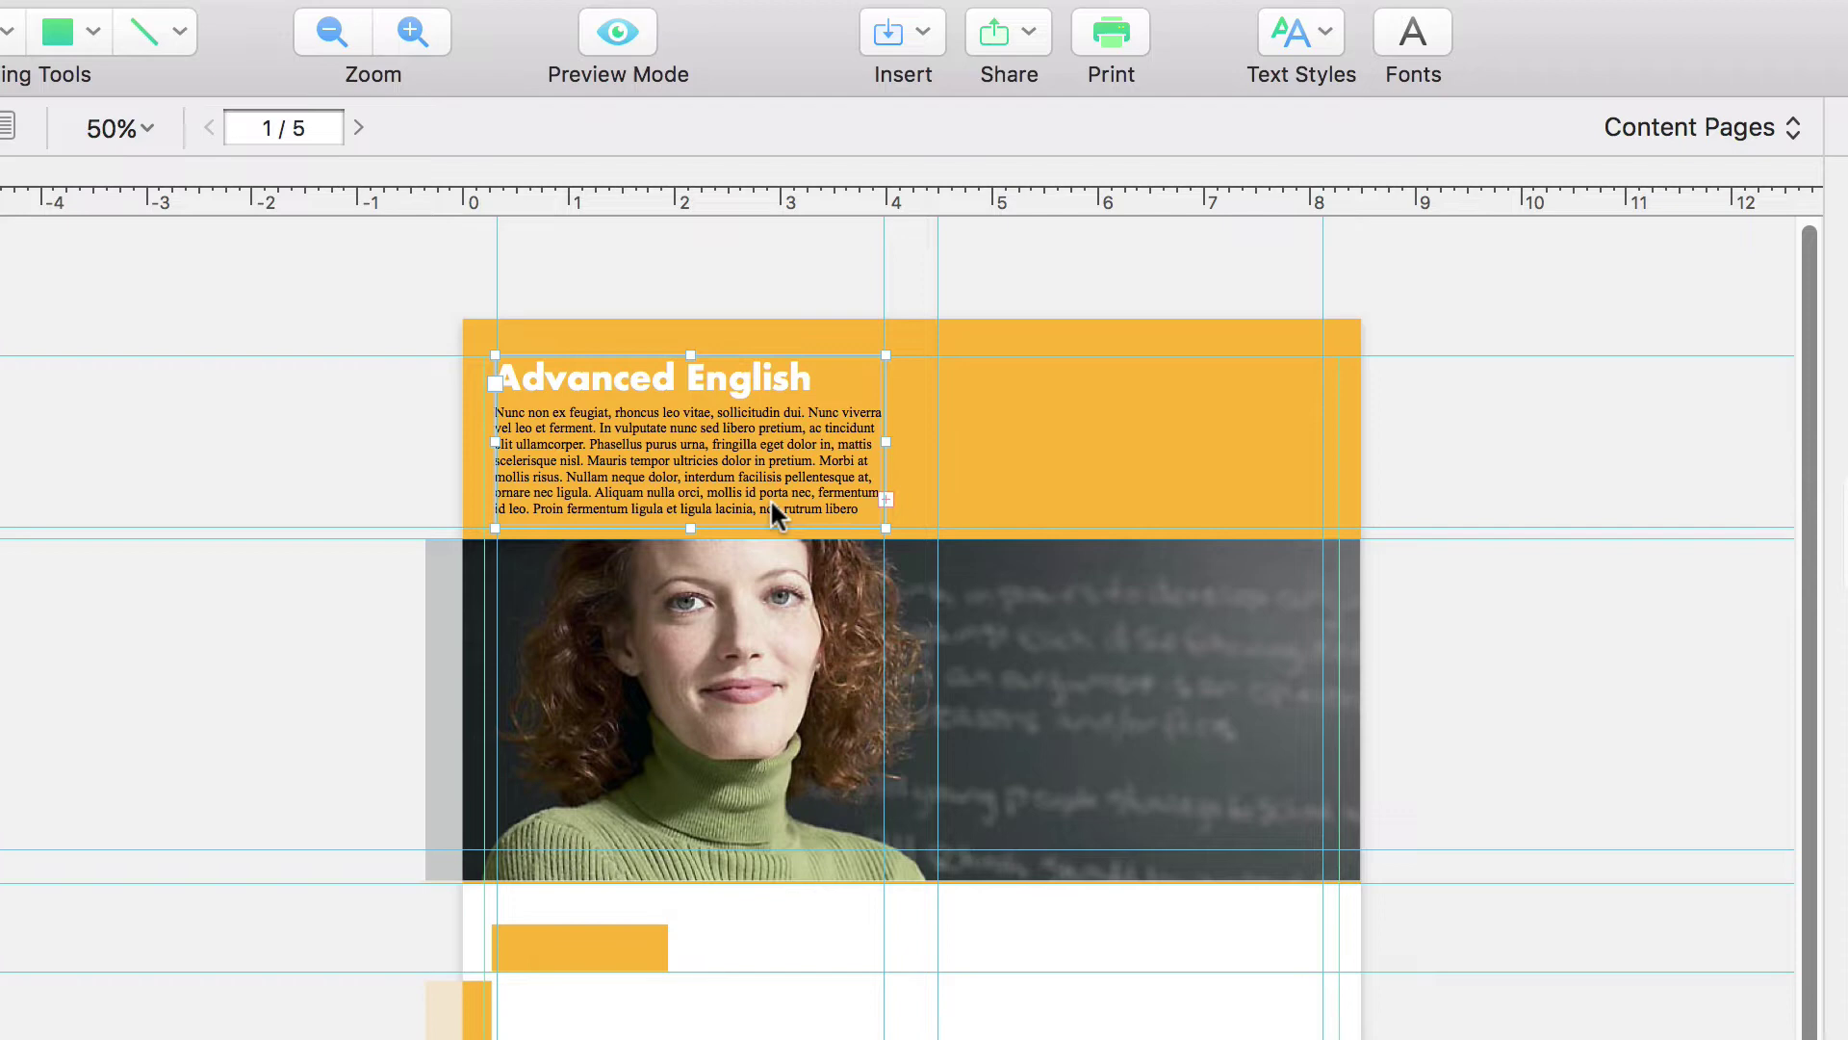
left_click(886, 499)
mouse_move(938, 358)
left_mouse_down()
mouse_move(1002, 421)
mouse_move(1193, 507)
mouse_move(1283, 536)
mouse_move(1321, 522)
left_mouse_up()
left_click(1427, 628)
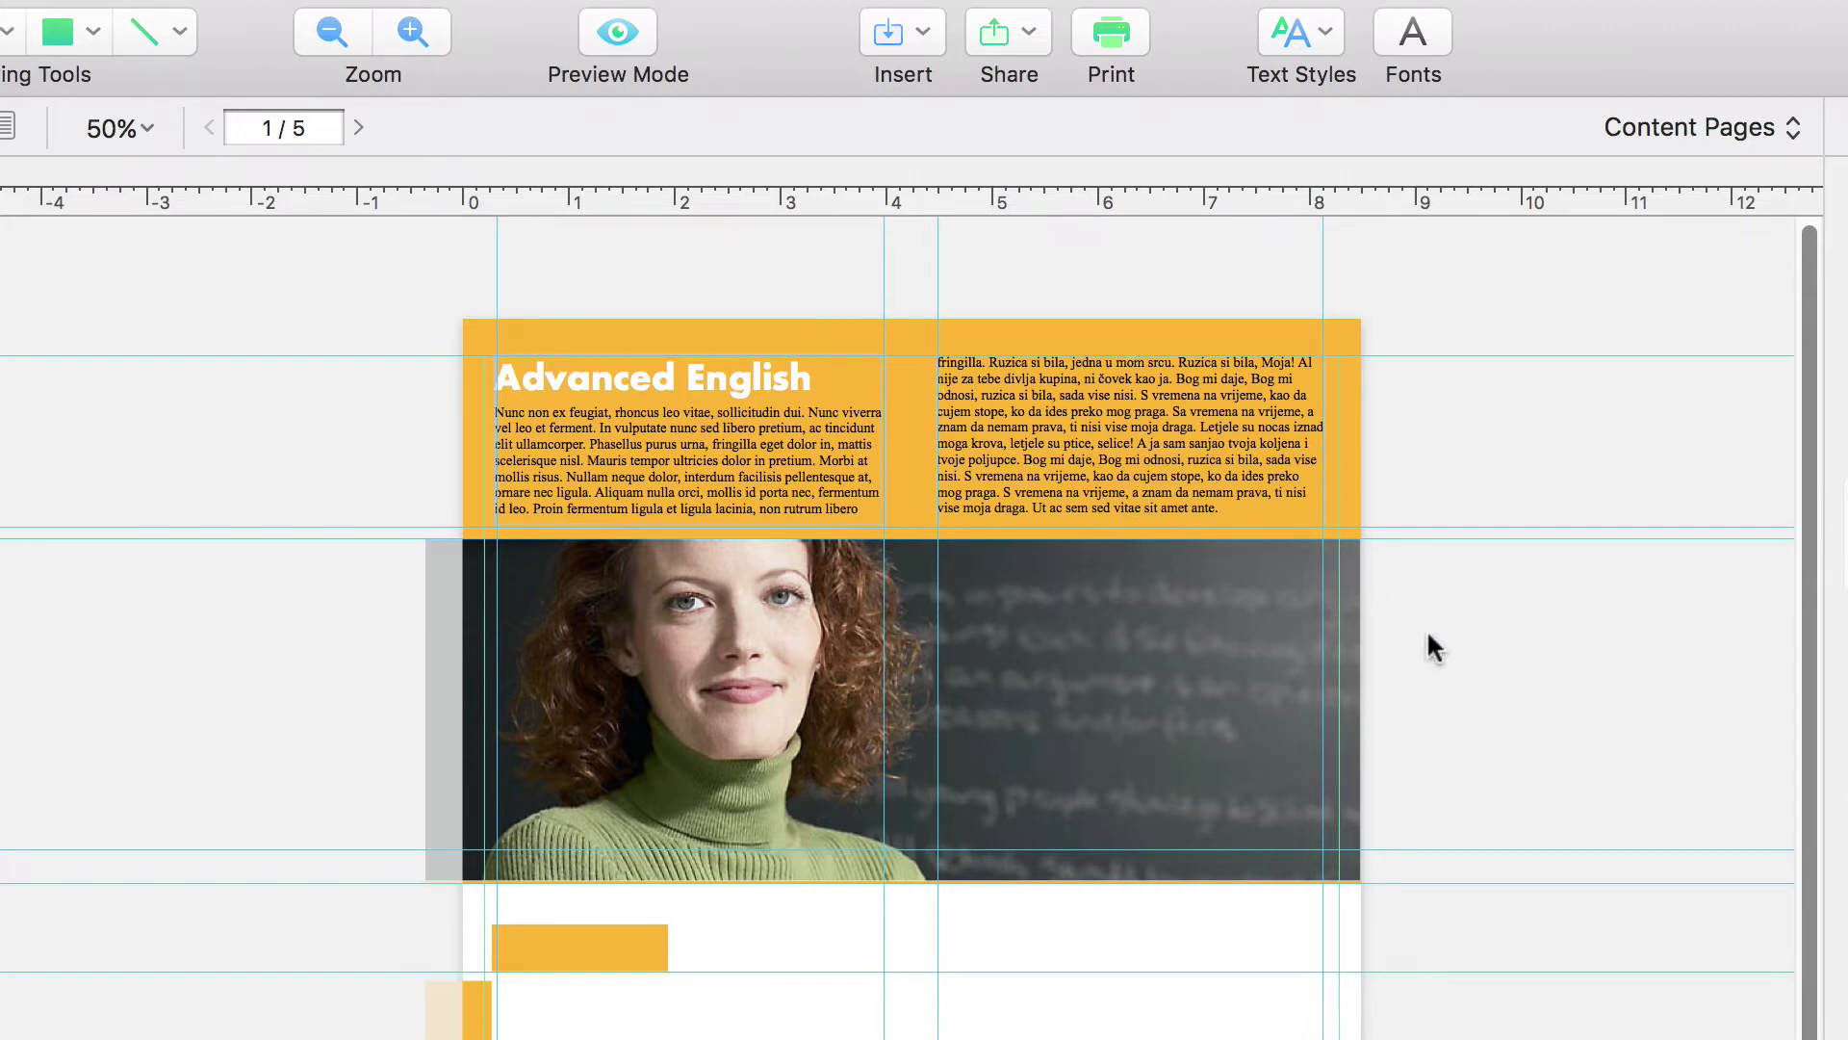
left_click(727, 482)
mouse_move(690, 528)
left_mouse_down()
mouse_move(690, 640)
mouse_move(661, 485)
mouse_move(673, 525)
left_mouse_up()
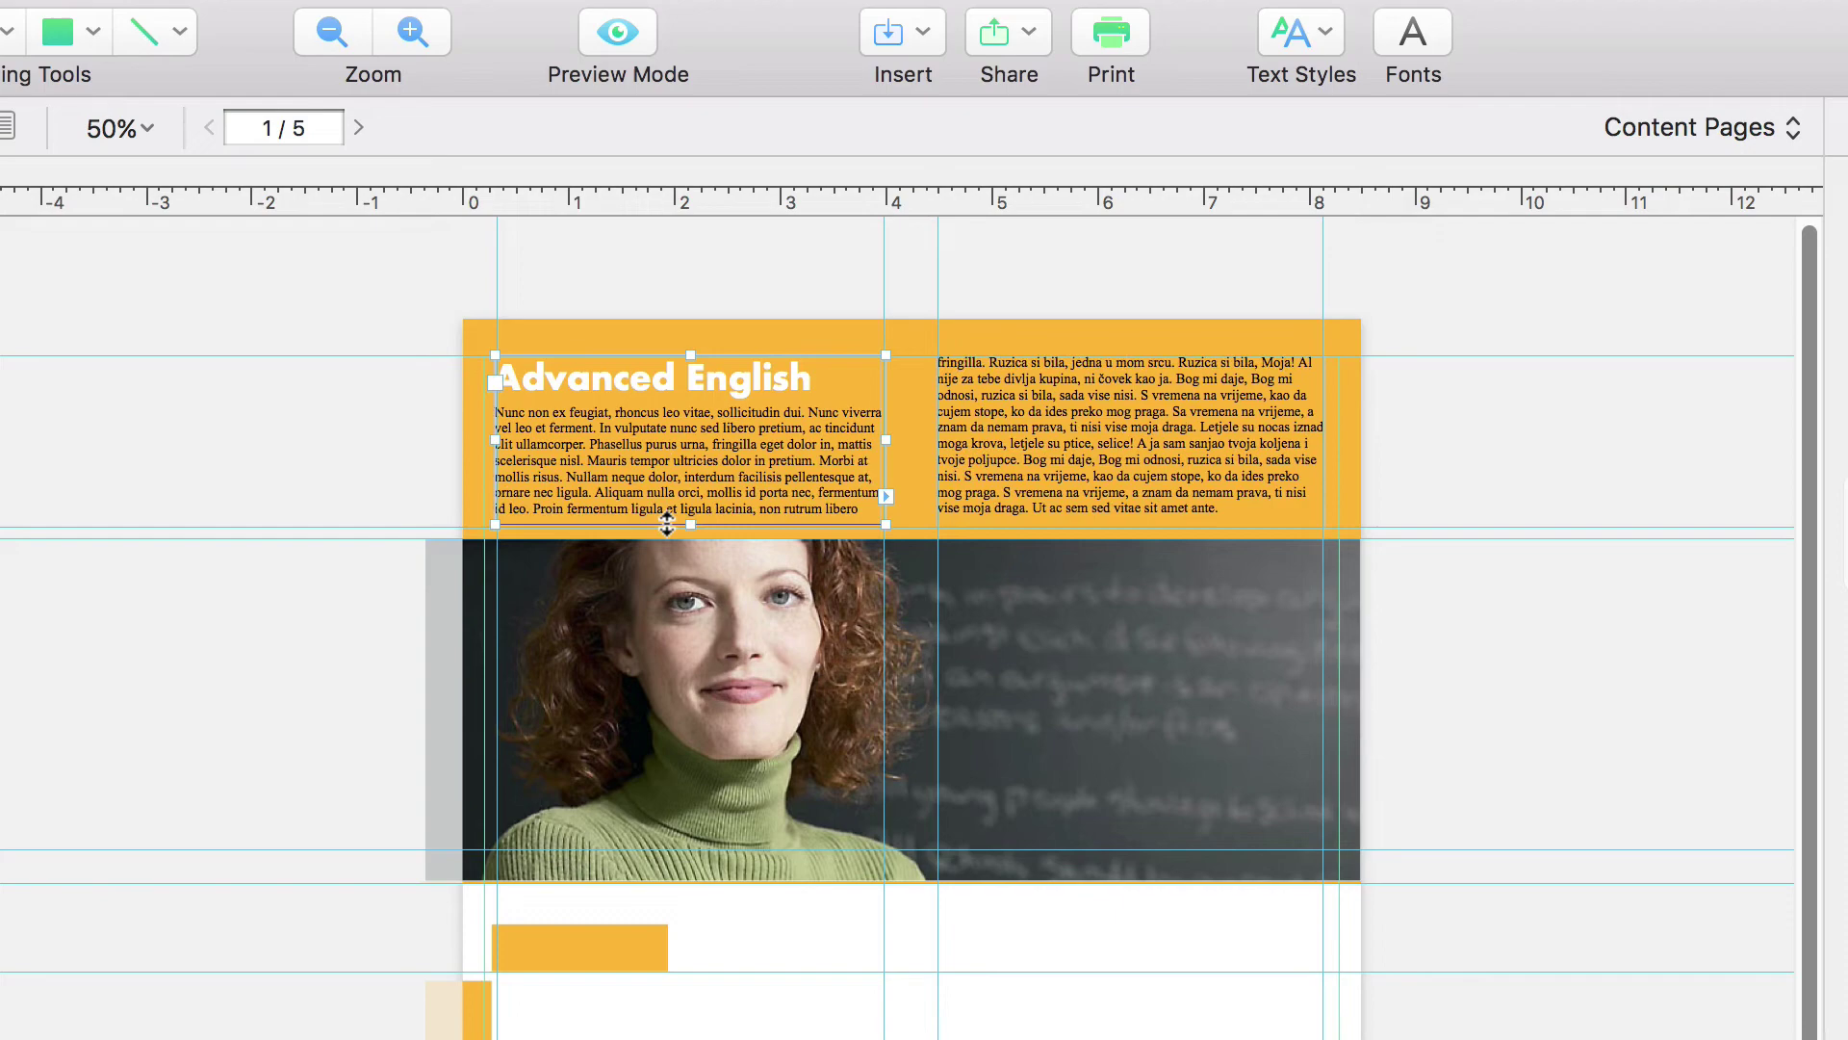
Show text formatting, then try a larger size on the word 'School' before returning it to 38 pt
left_click(352, 721)
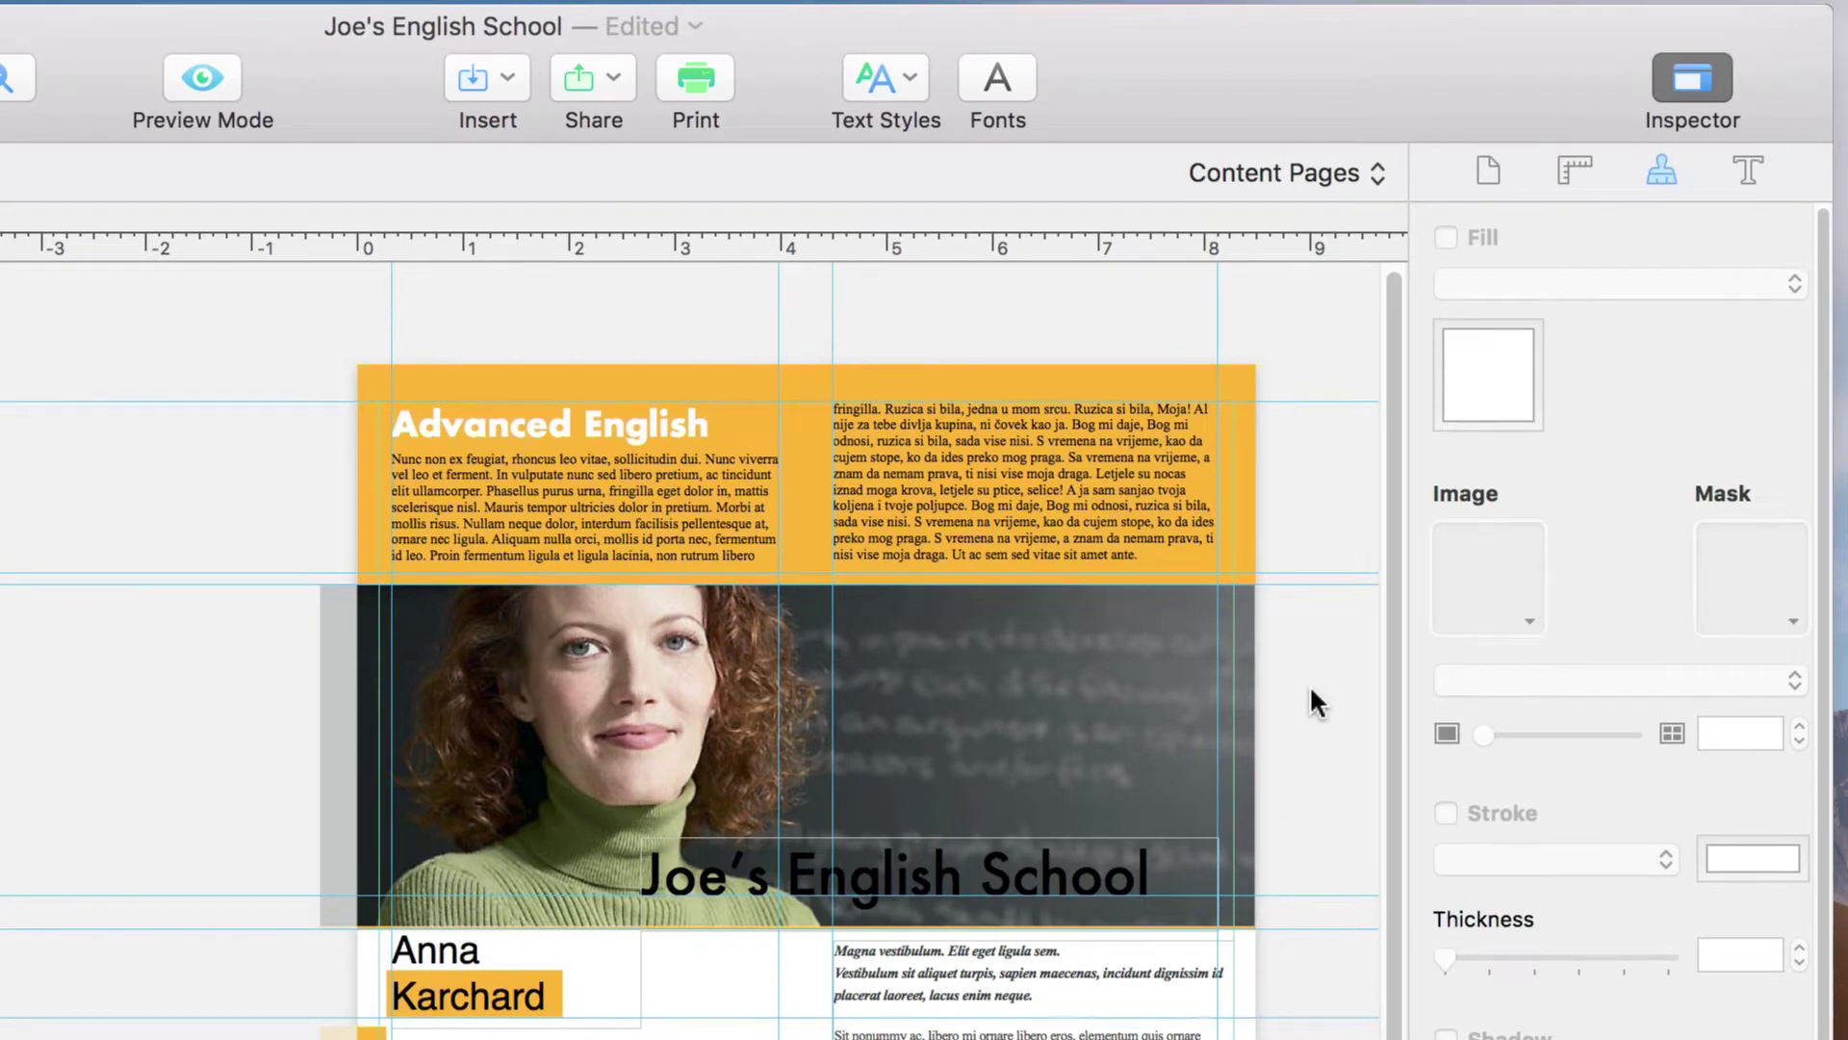
left_click(1745, 173)
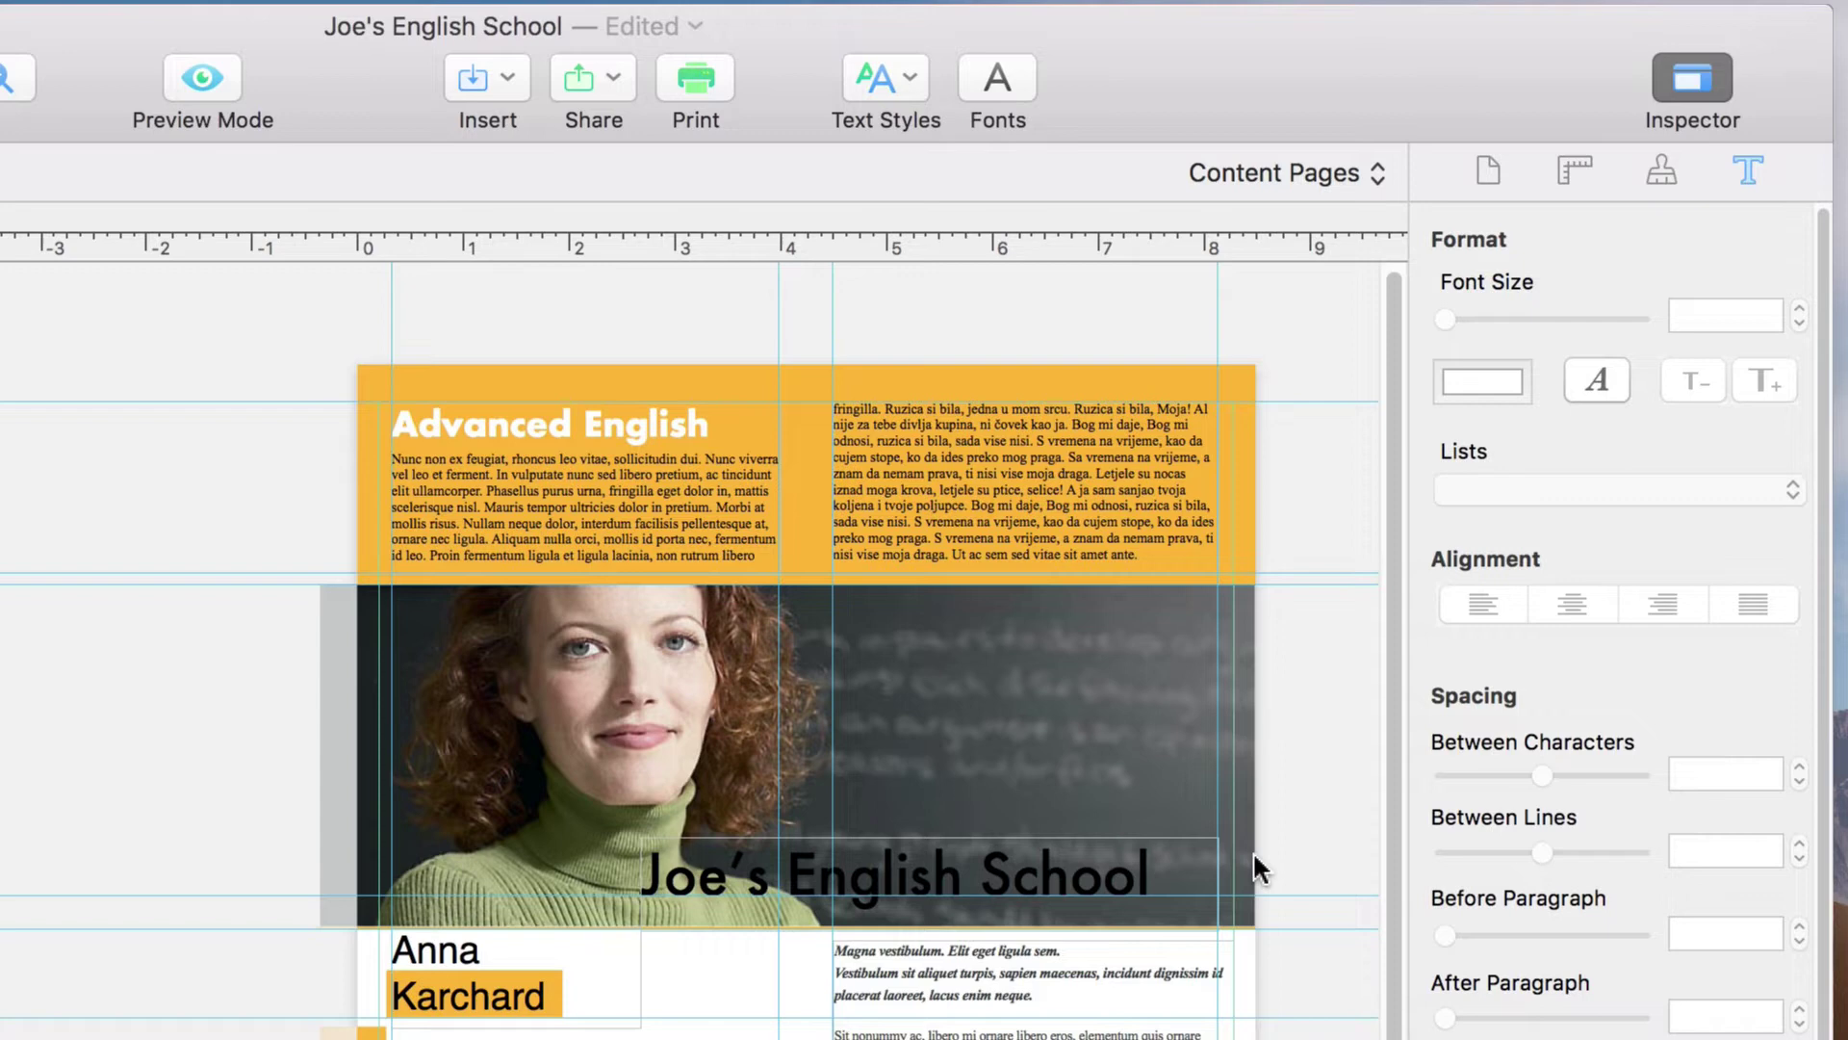
left_click(1146, 878)
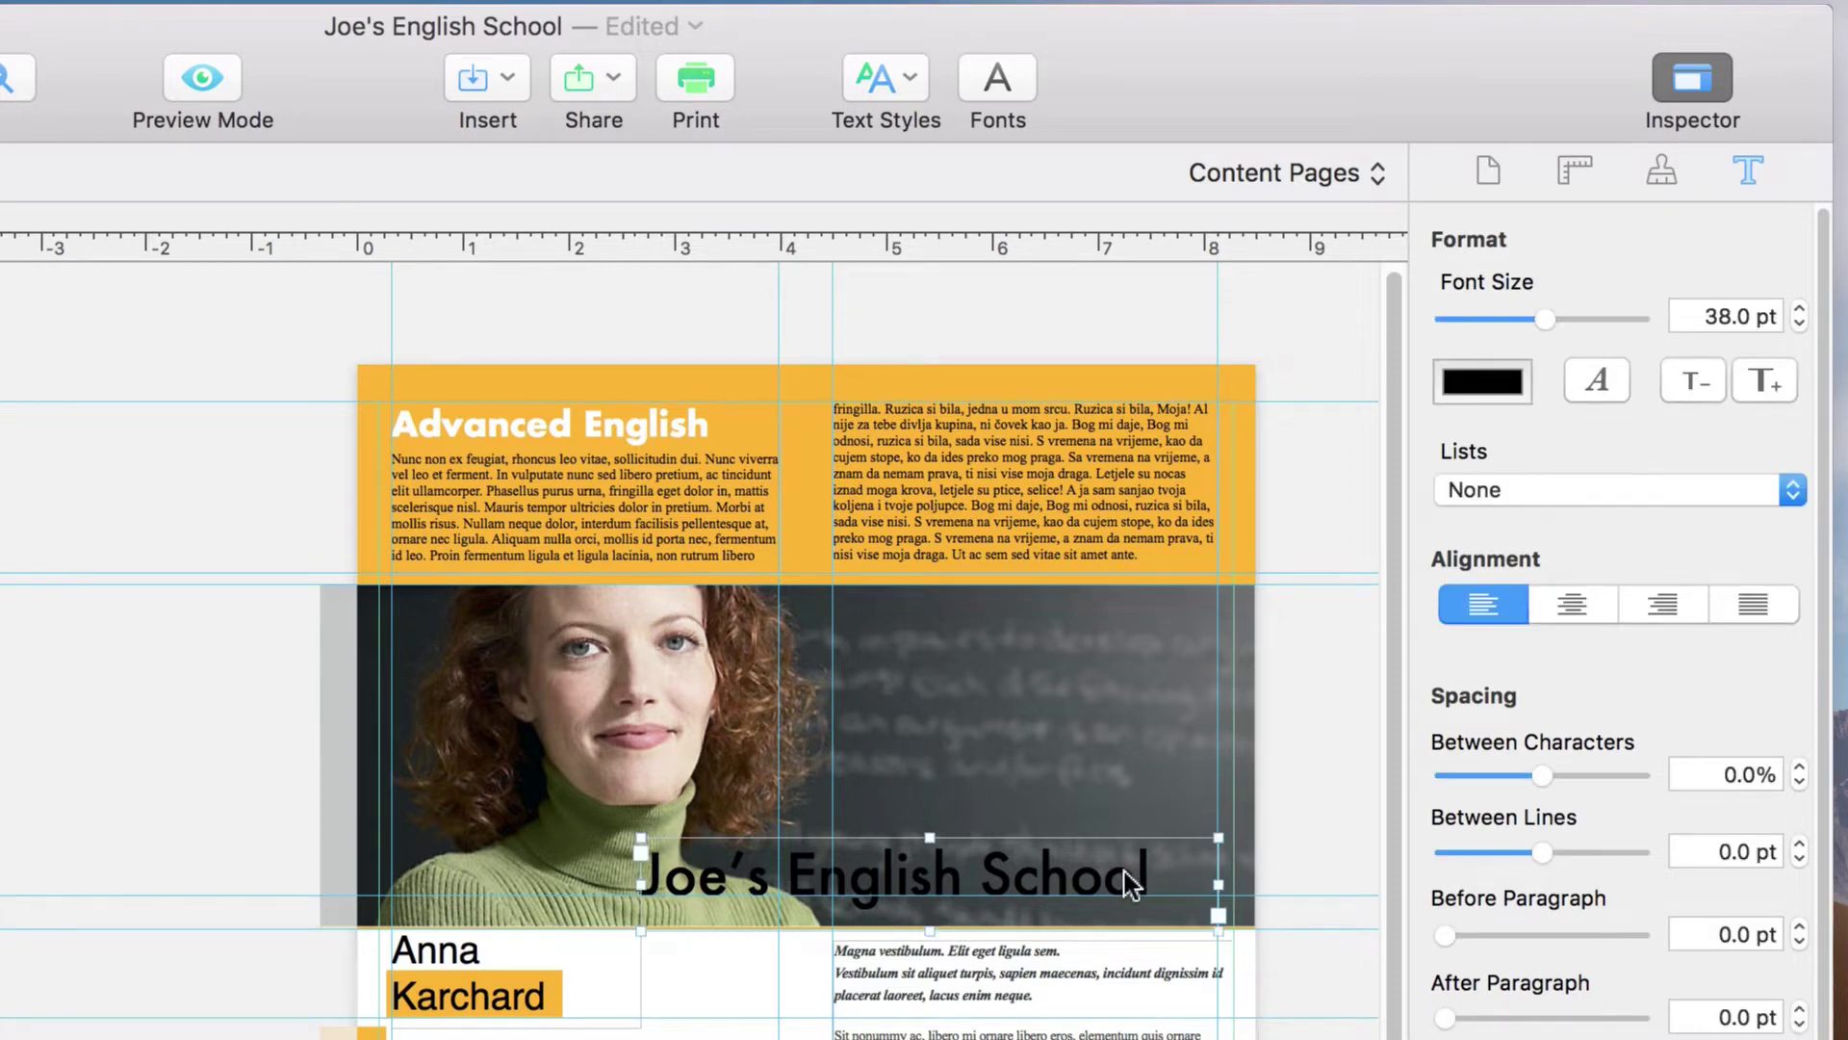
left_click(1141, 878)
left_click_drag(980, 871, 1143, 878)
key("super+plus")
key("super+plus")
key("super+plus")
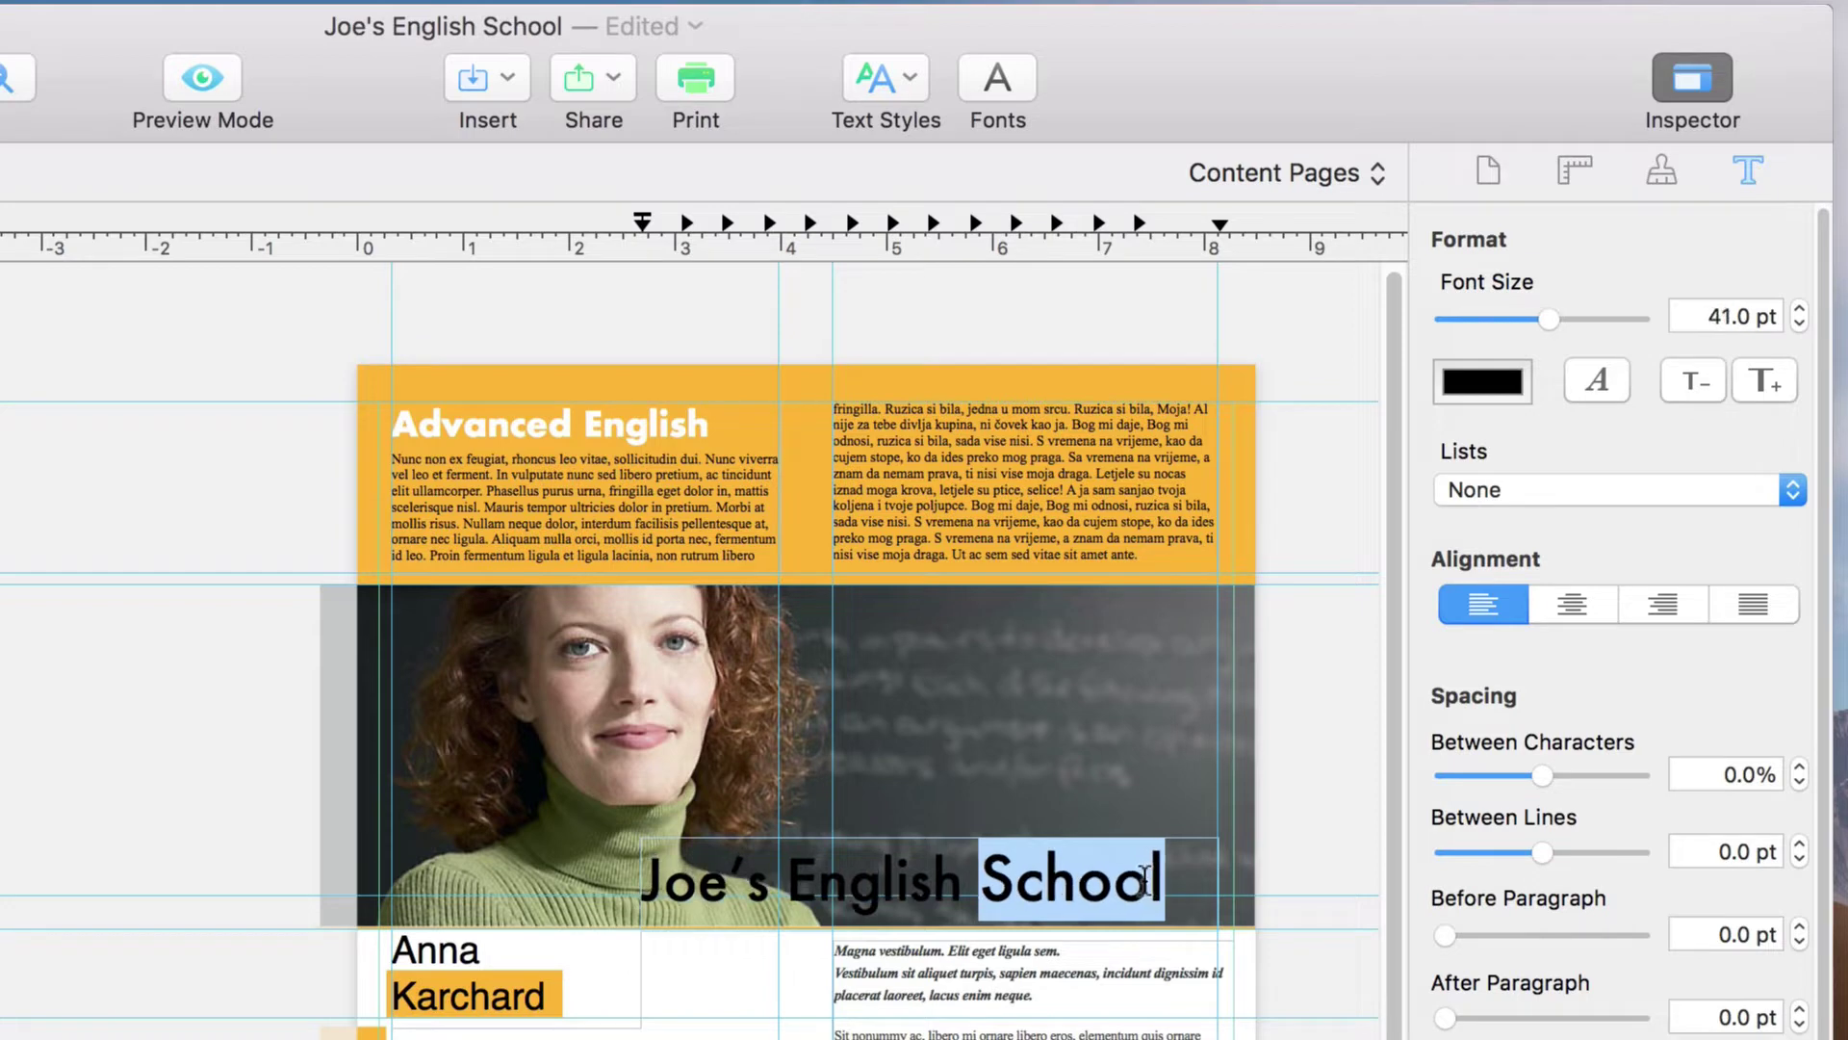
key("super+minus")
key("super+minus")
key("super+minus")
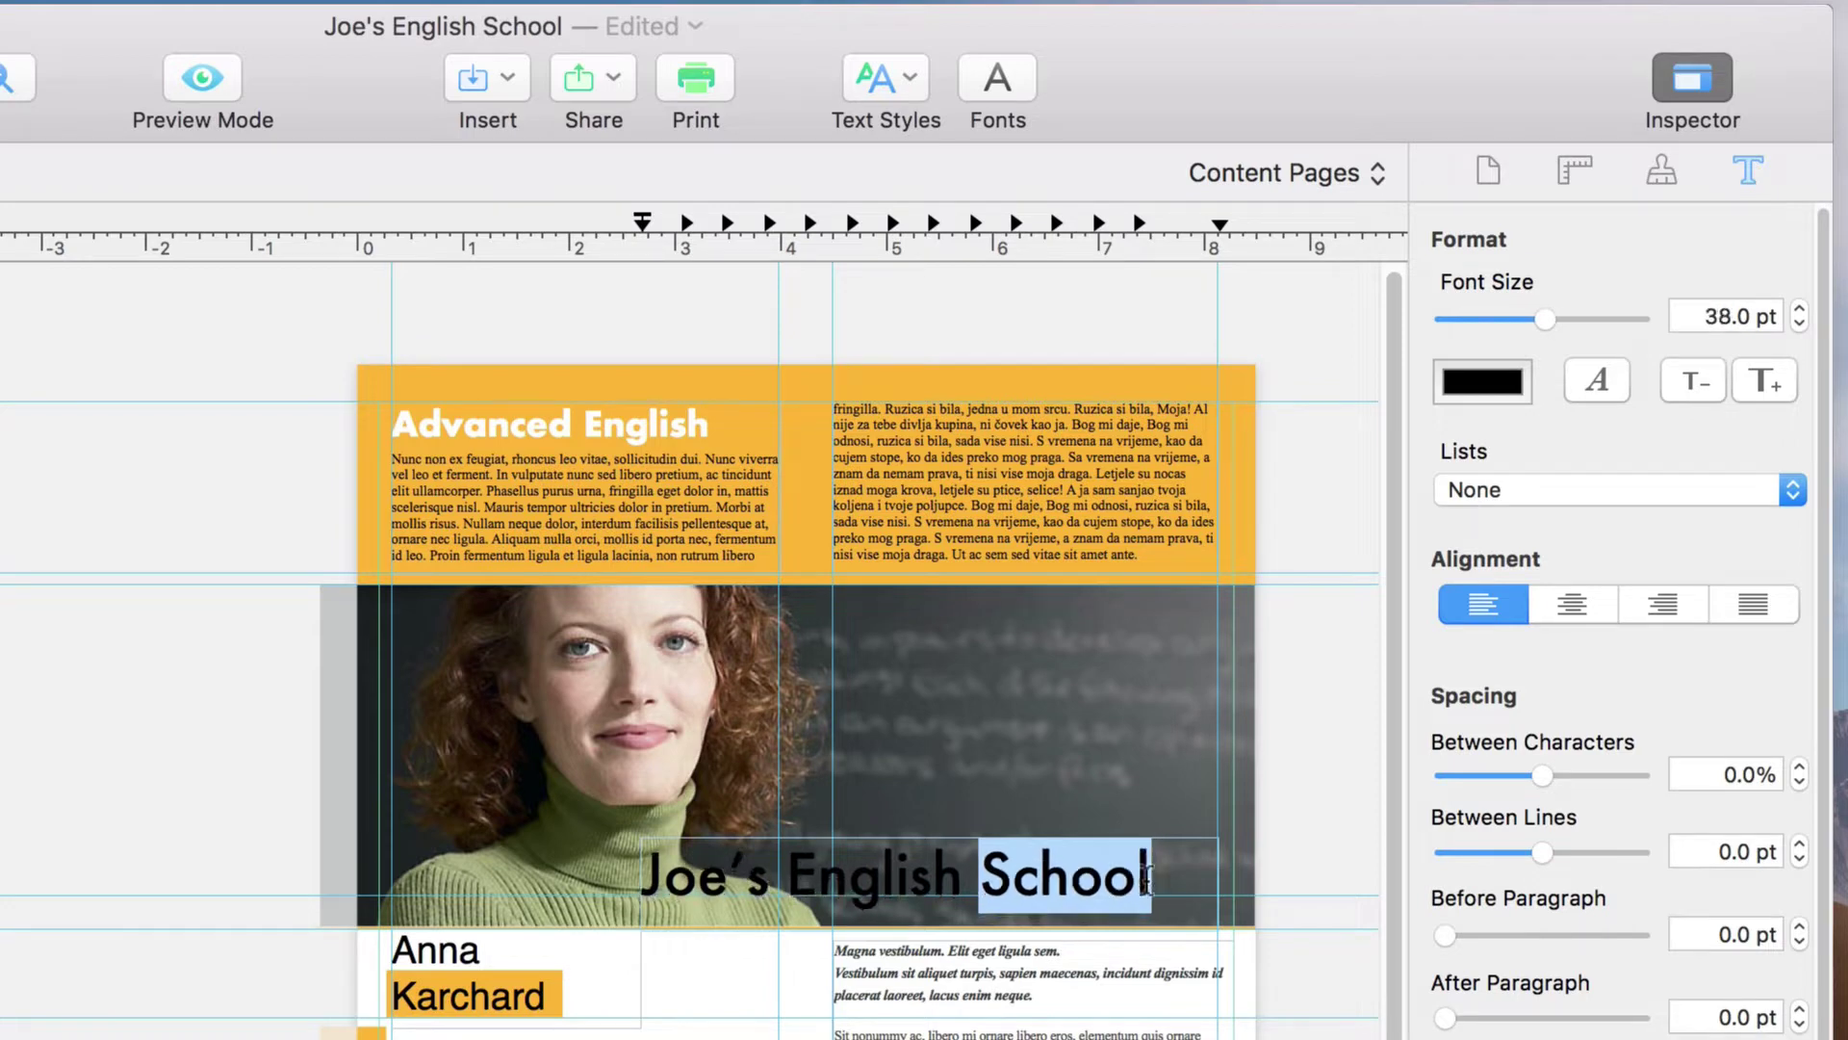
Try a larger font size on the whole title box, then return it to 38 pt
left_click(1166, 807)
left_click(1139, 877)
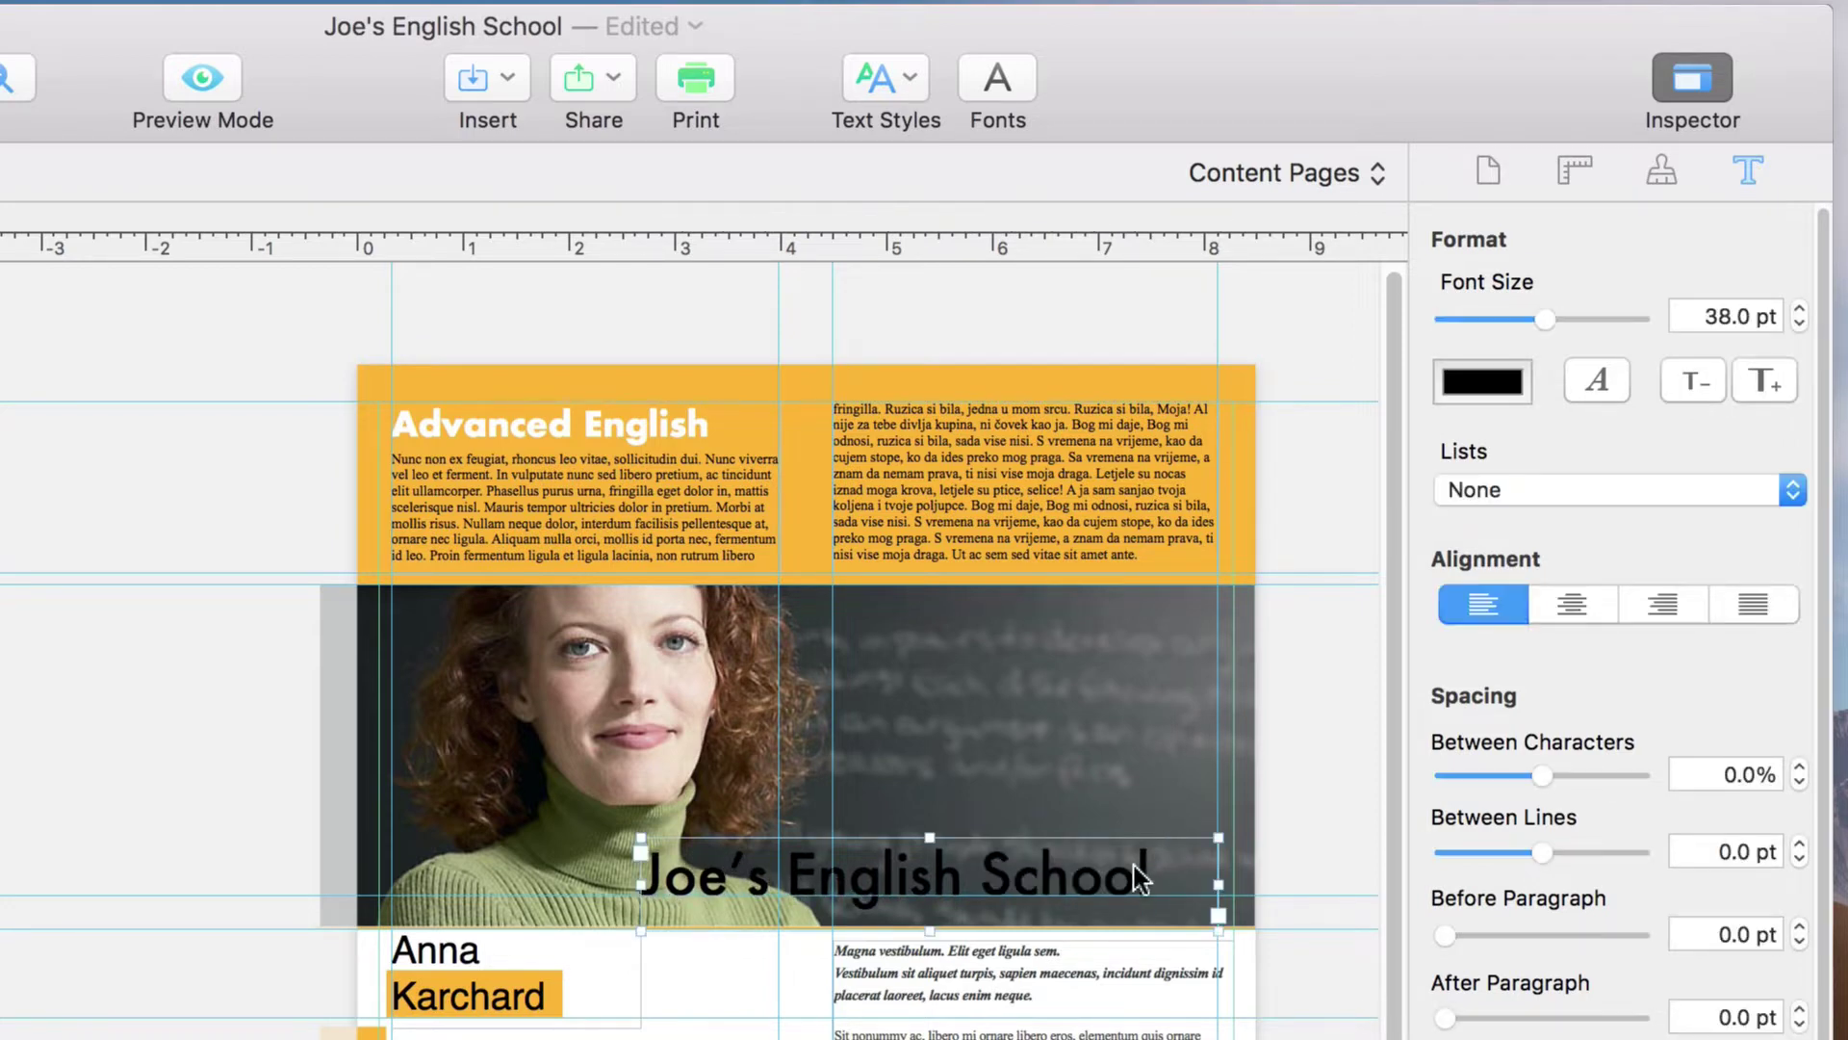
key("super+plus")
key("super+plus")
key("super+plus")
key("super+minus")
key("super+minus")
key("super+minus")
Enlarge the title to 41 pt, then bring it back to 38 pt
left_click_drag(1545, 321, 1545, 326)
left_click(1758, 385)
left_click(1758, 386)
left_click(1758, 385)
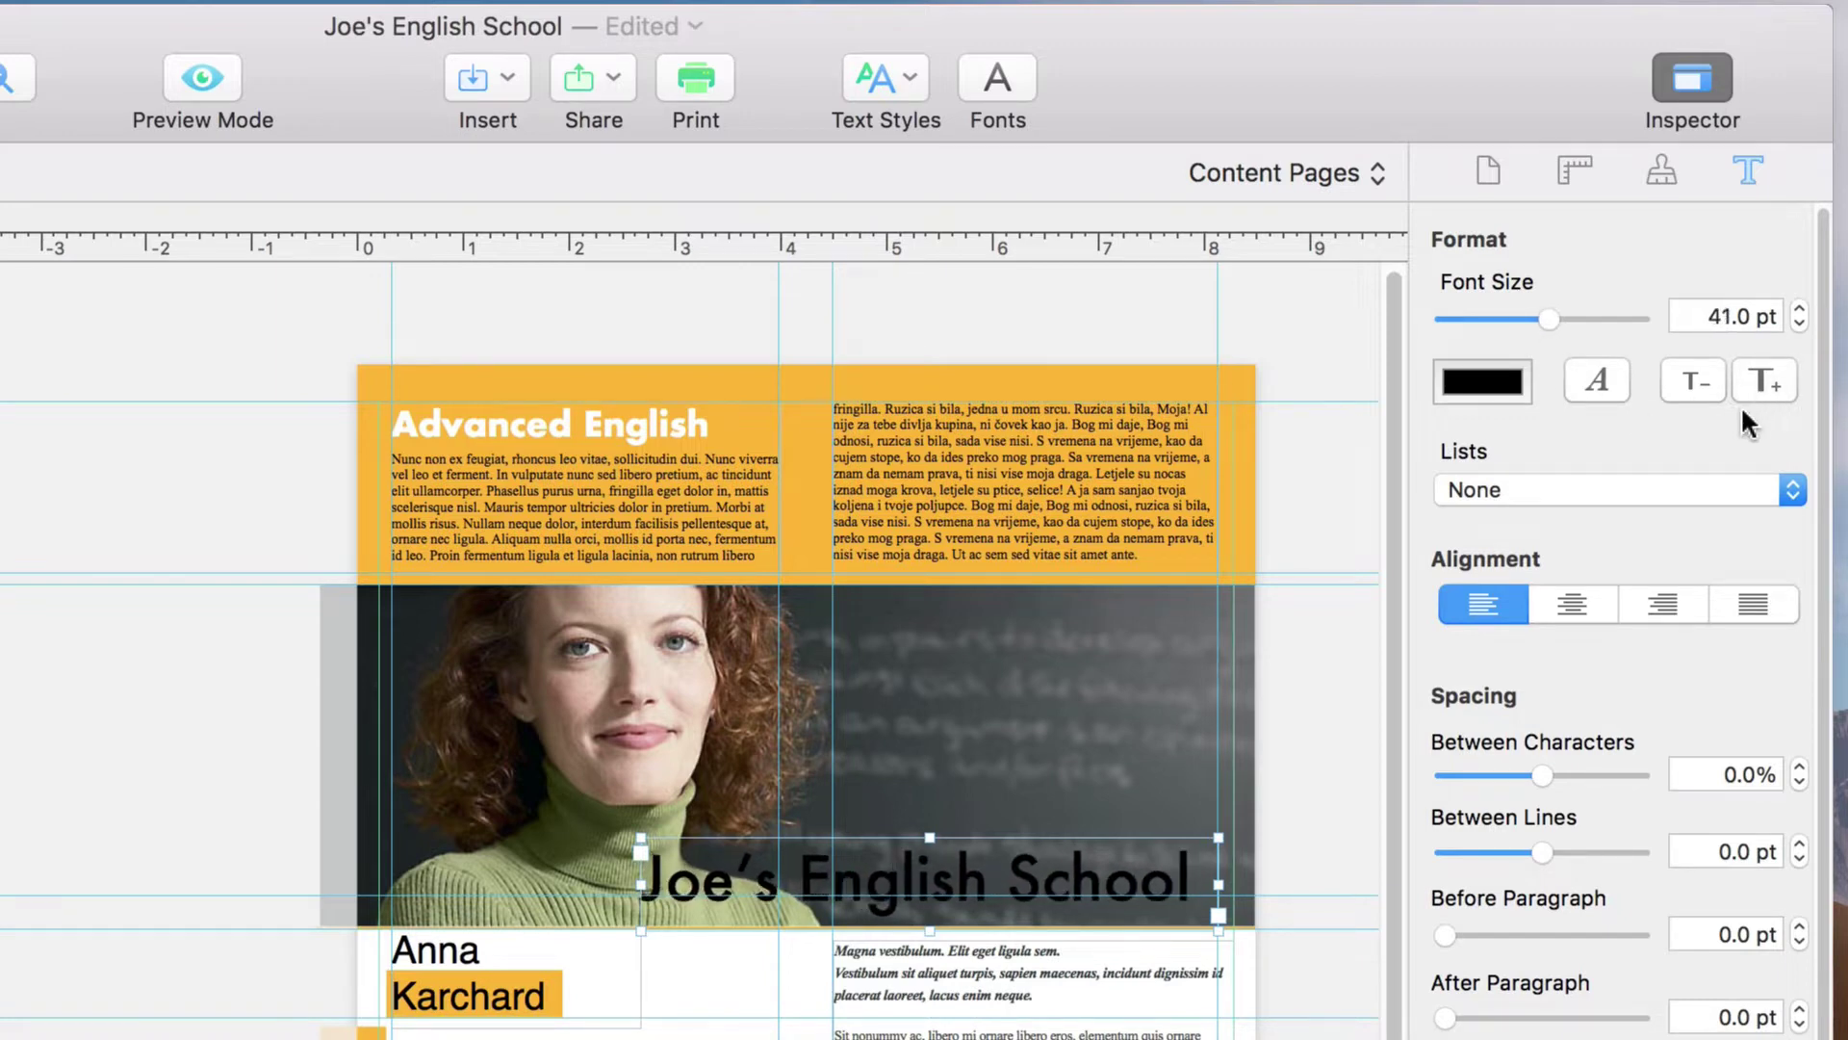
left_click(1693, 385)
left_click(1693, 385)
left_click(1692, 385)
Make the Joe's English School title text white
left_click(1494, 385)
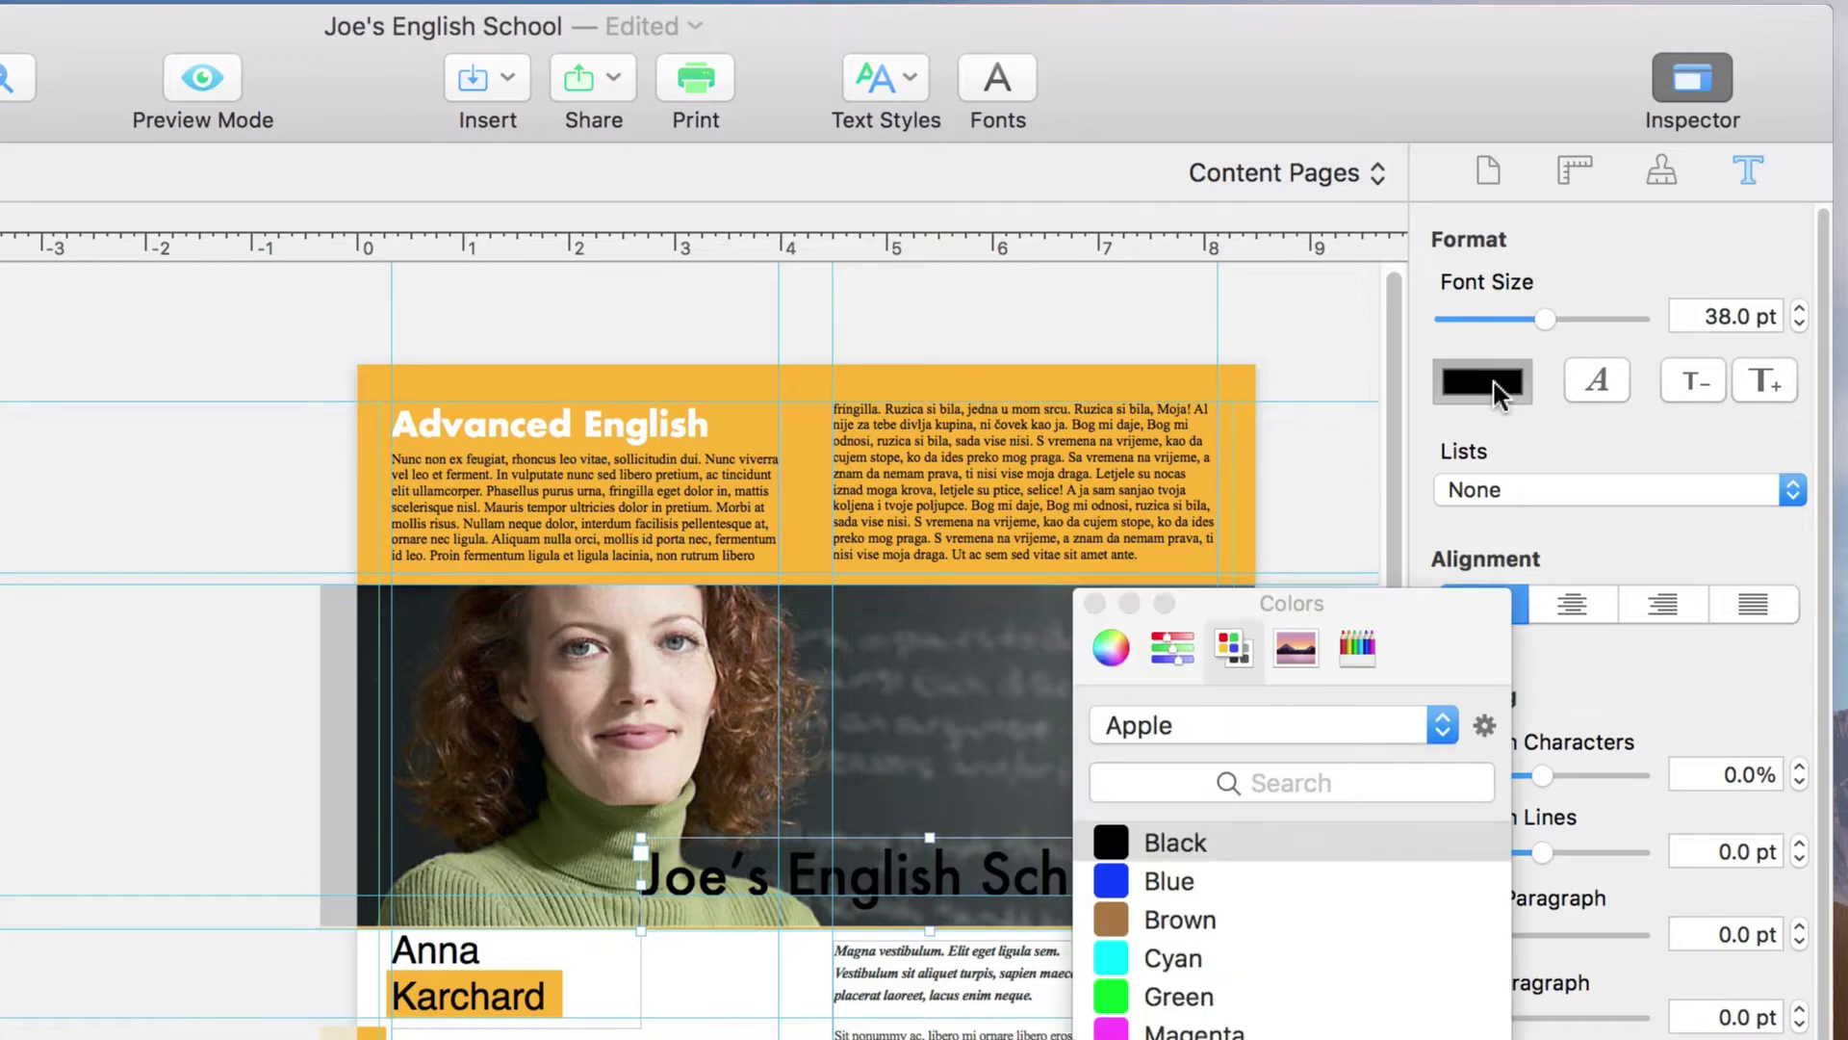
left_click(1179, 1039)
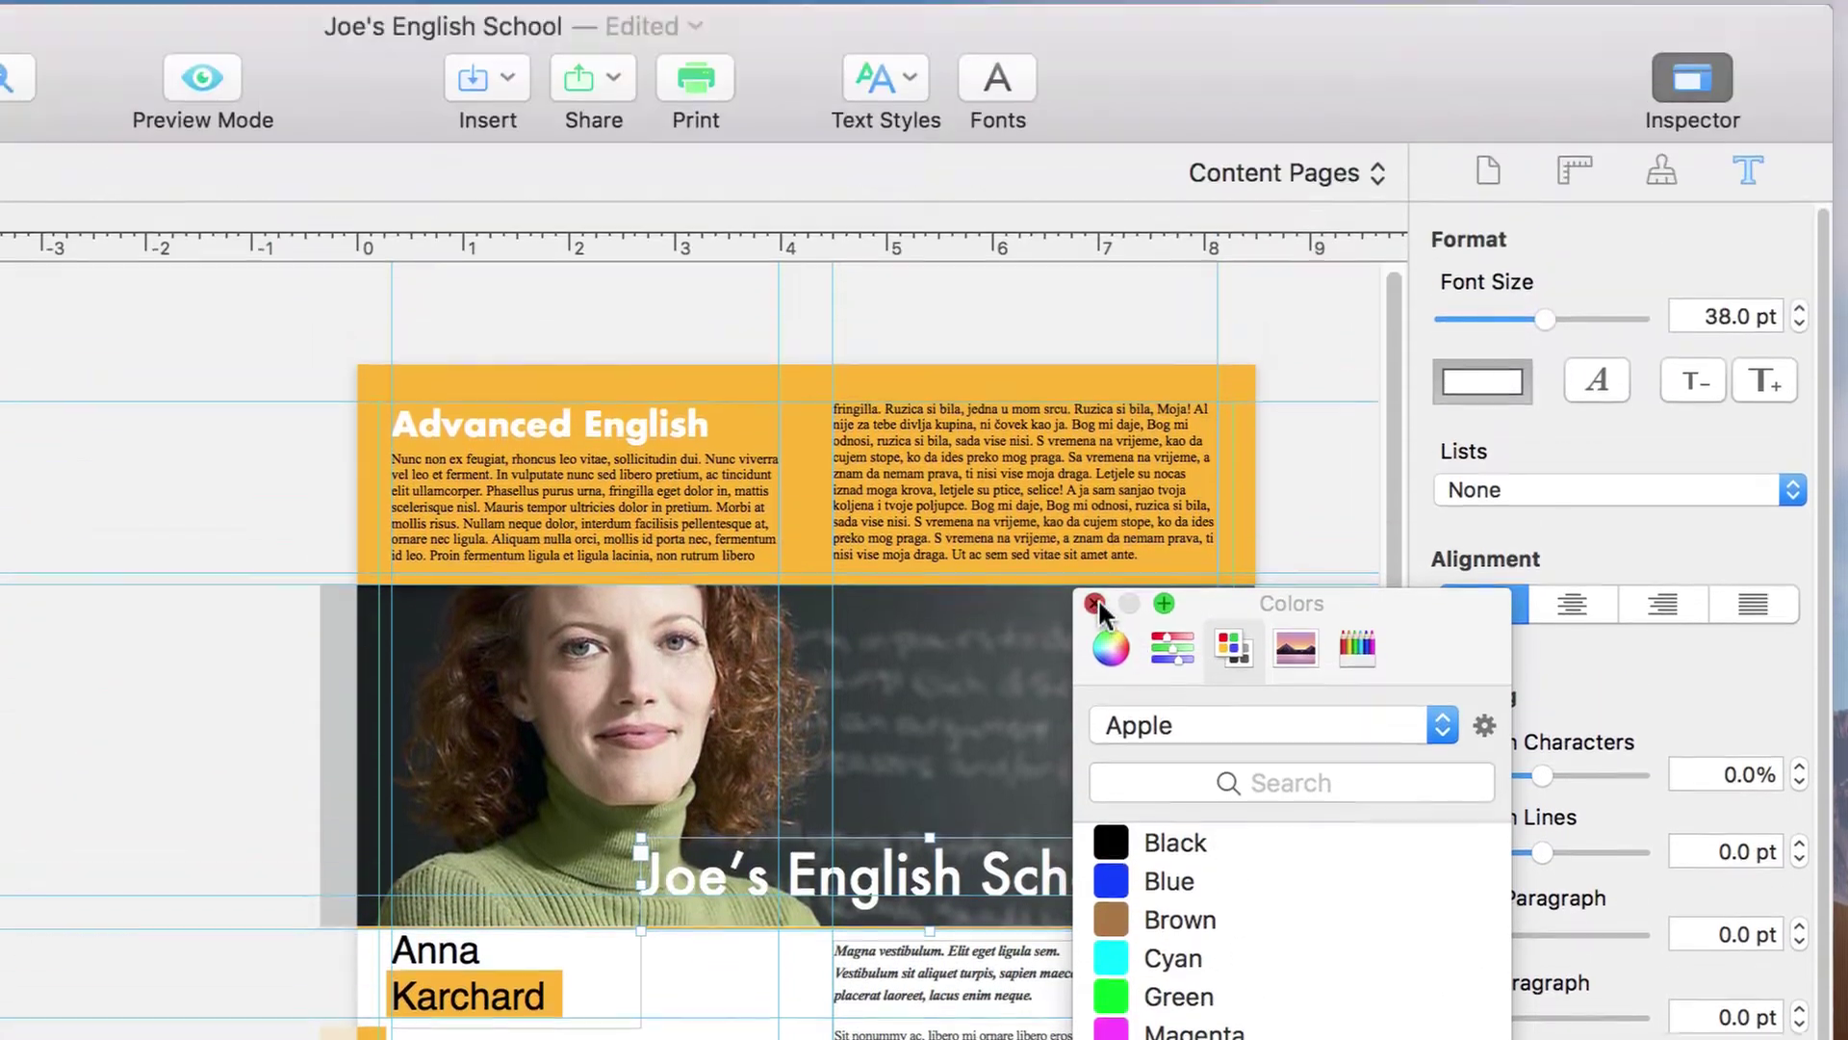
left_click(1094, 192)
Test list, centring, letter spacing and wrap options, leaving the title left-aligned, 0% spacing, no wrap
left_click(1583, 491)
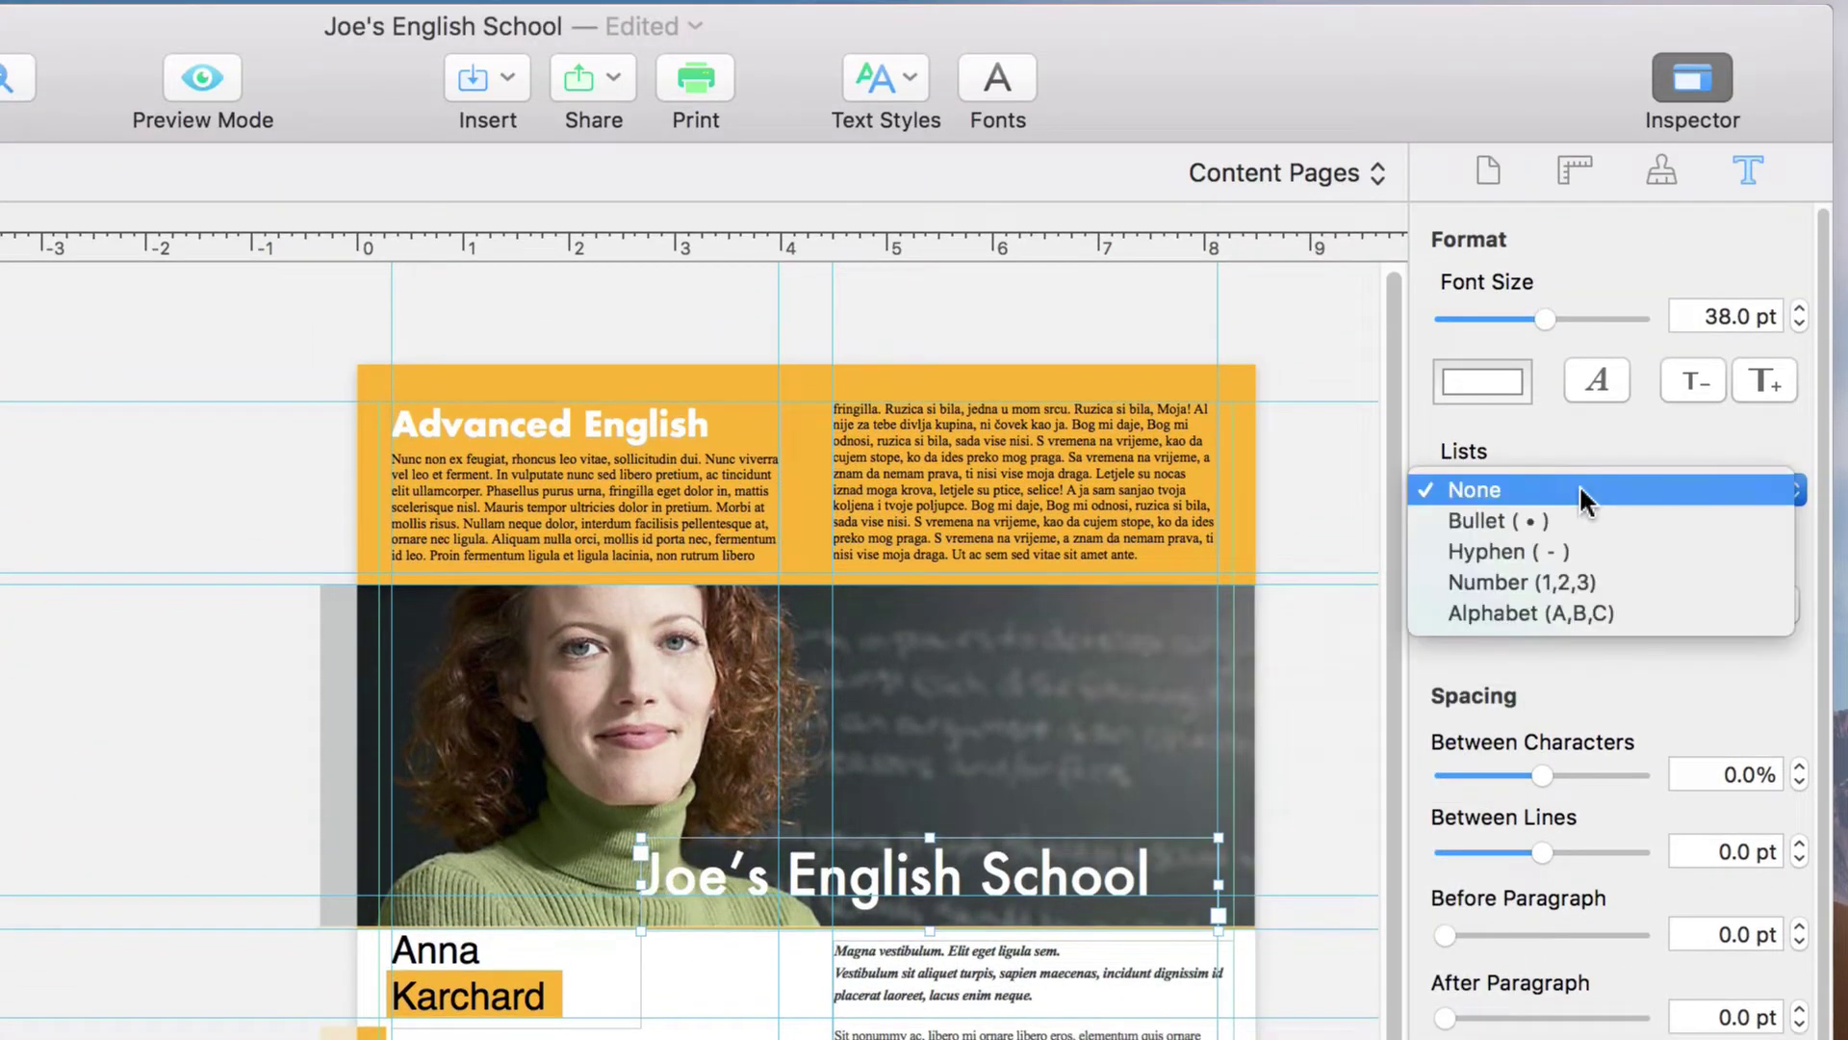
left_click(1579, 489)
left_click(1575, 597)
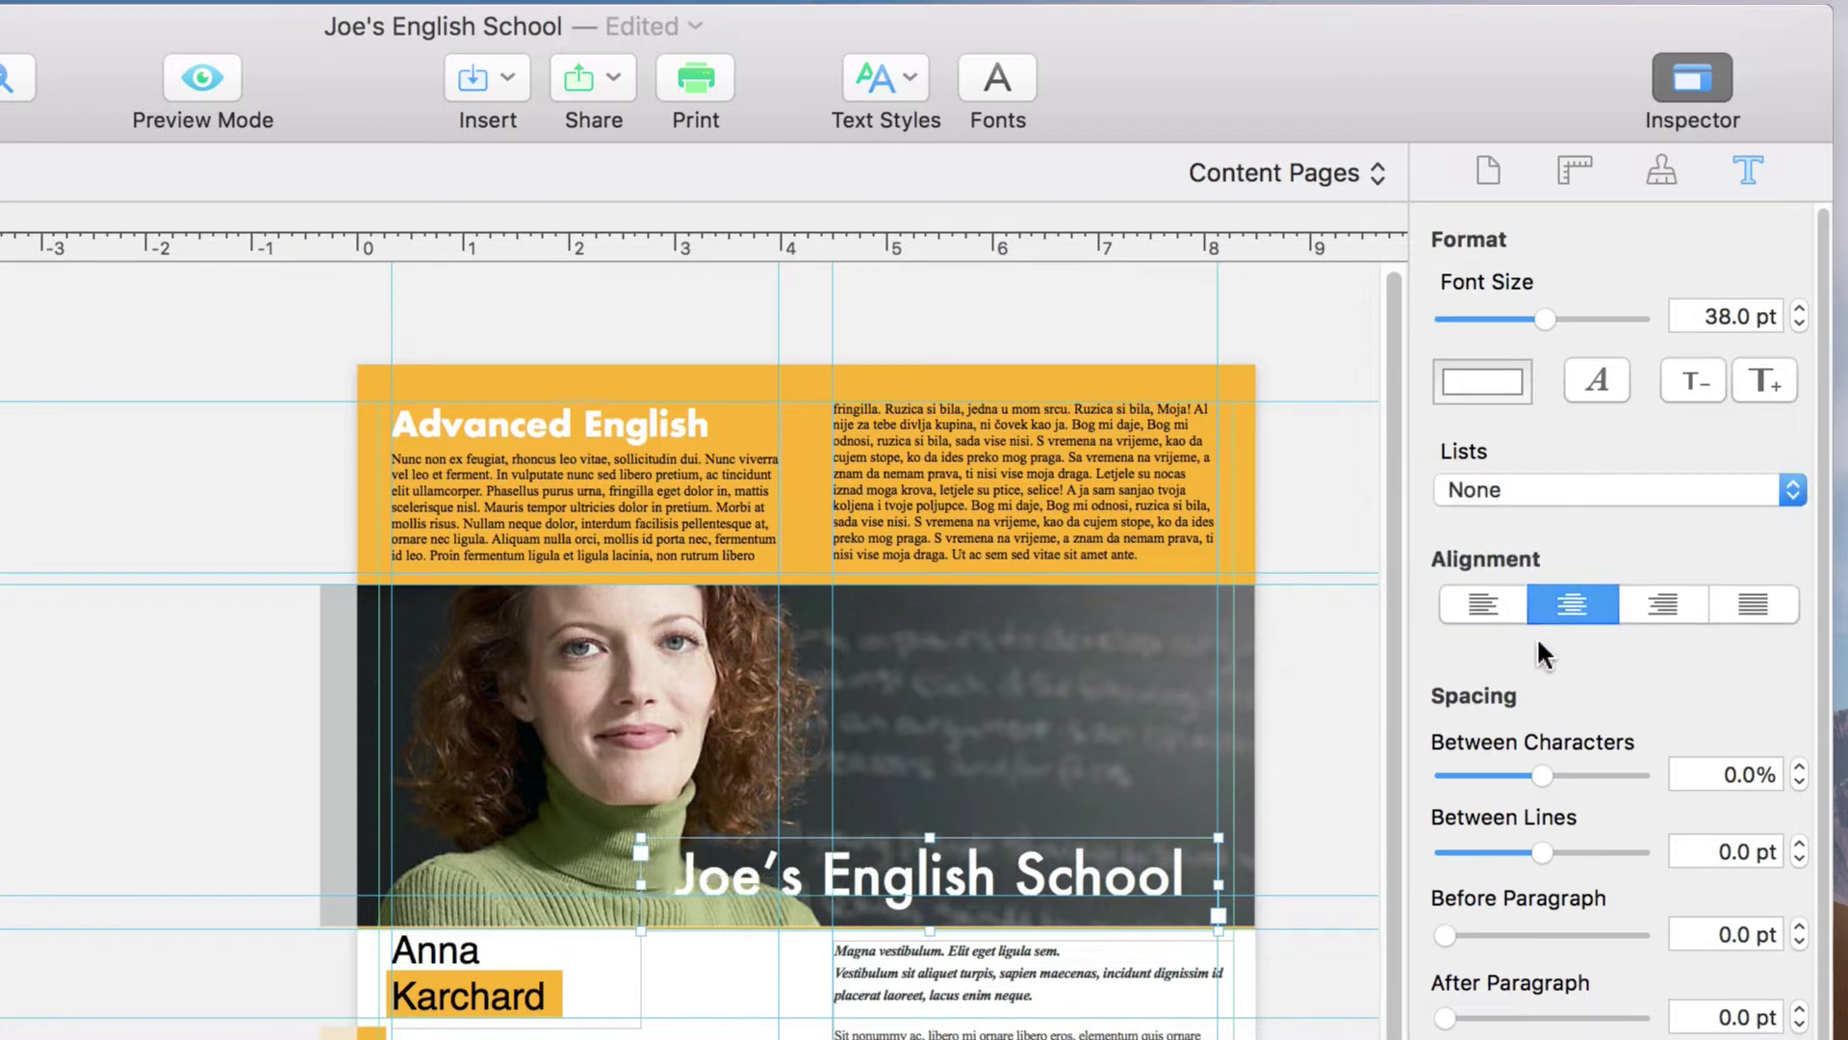
left_click(1485, 616)
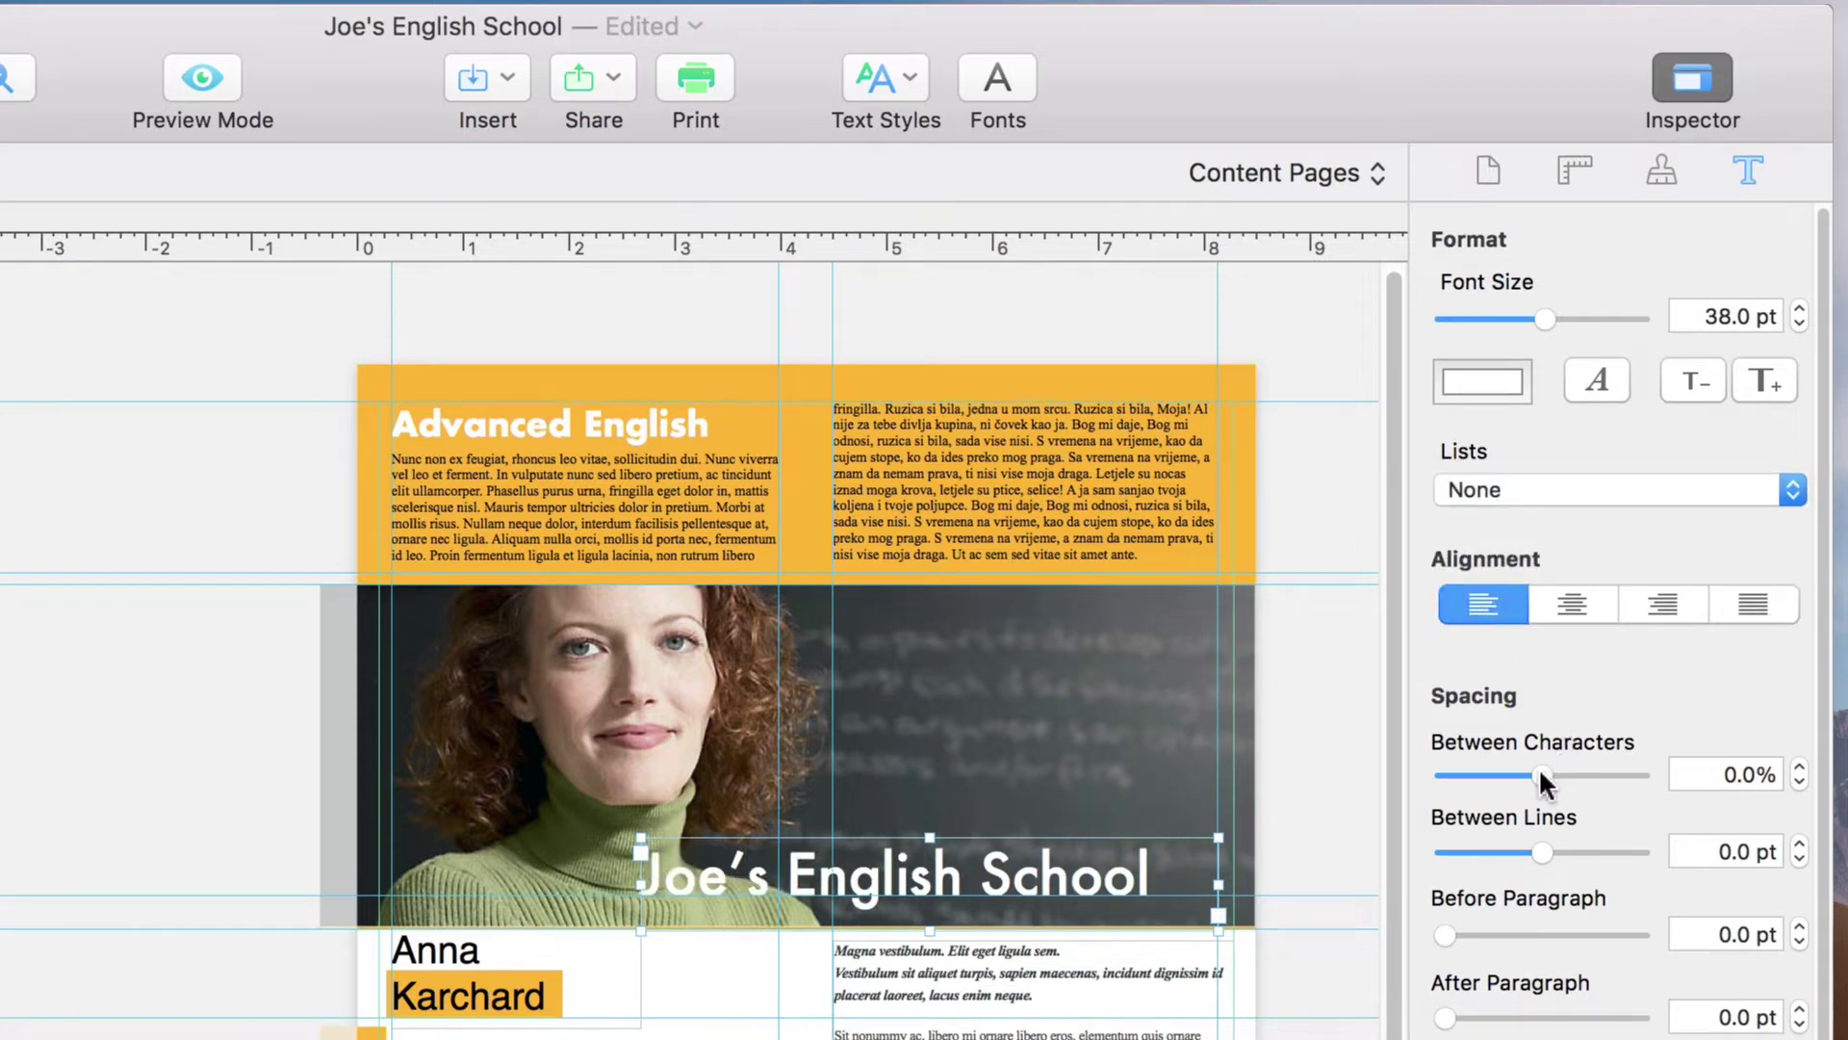
left_click_drag(1541, 778, 1538, 780)
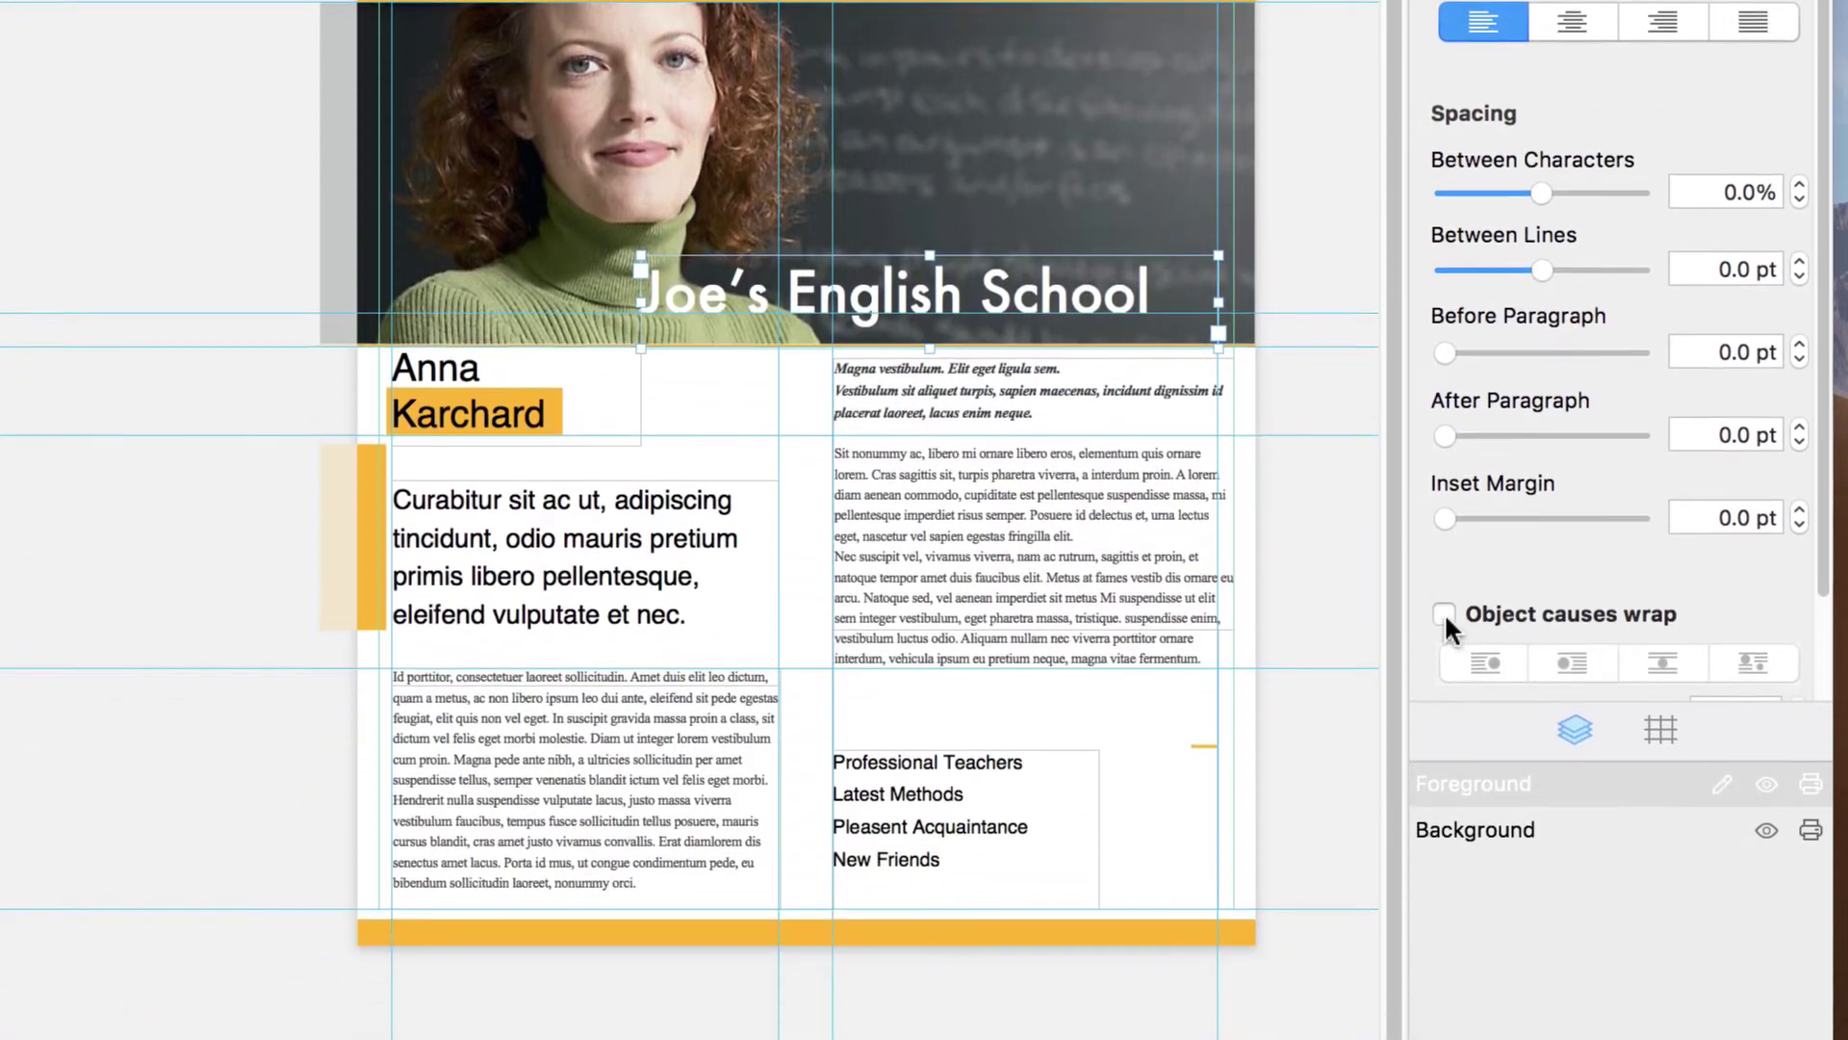
left_click(1444, 612)
left_click(1444, 562)
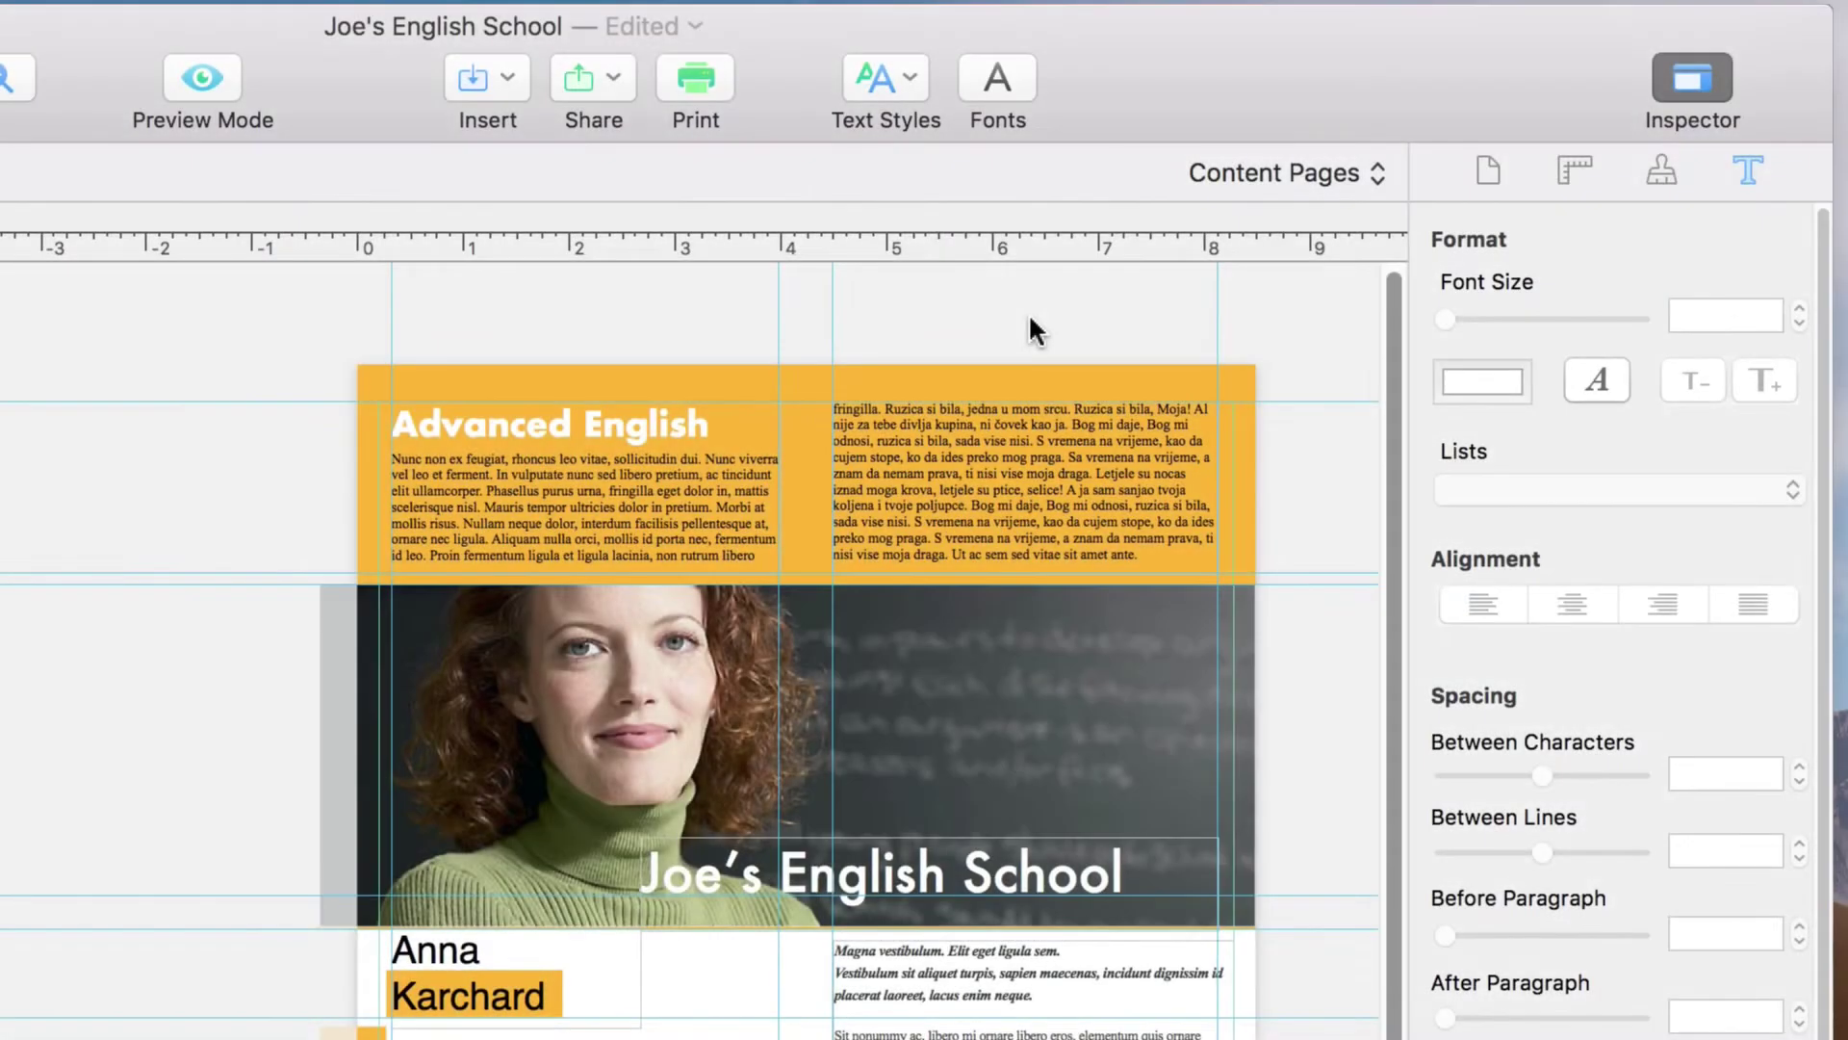
Apply the PR Title text style to the Joe's English School title
left_click(909, 77)
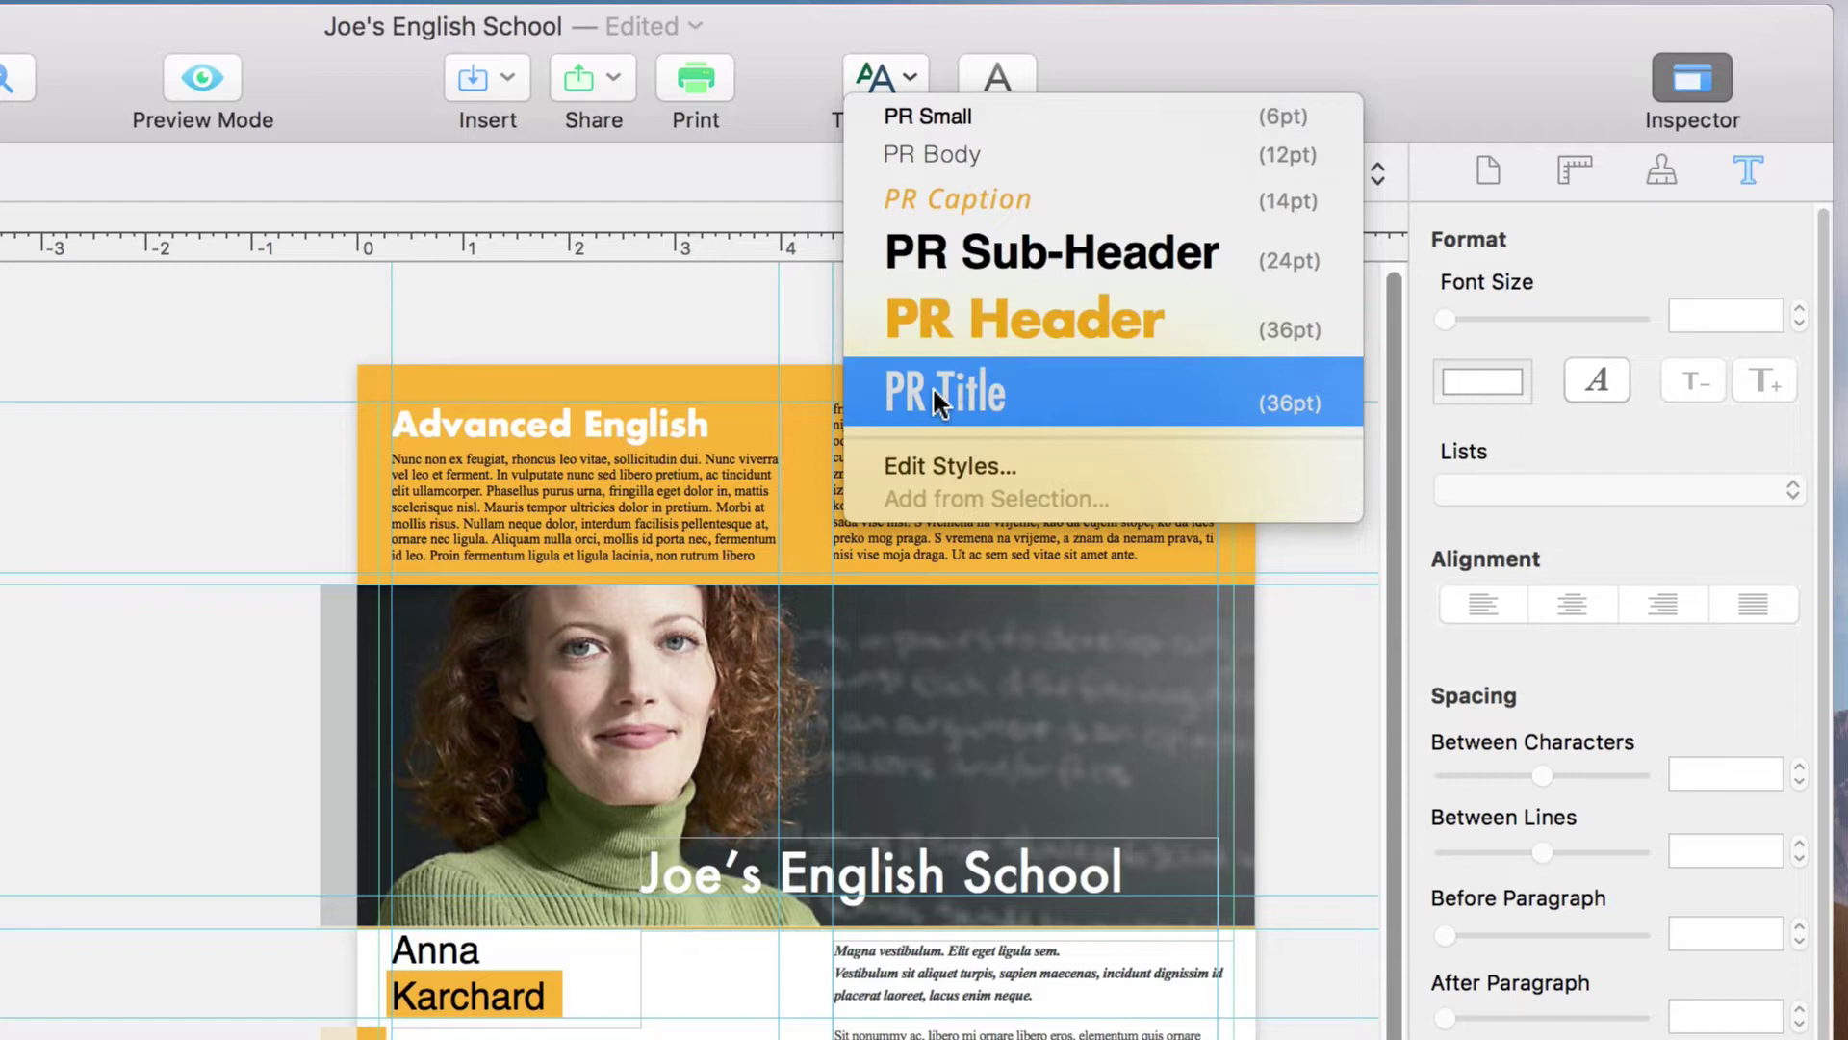
left_click(909, 76)
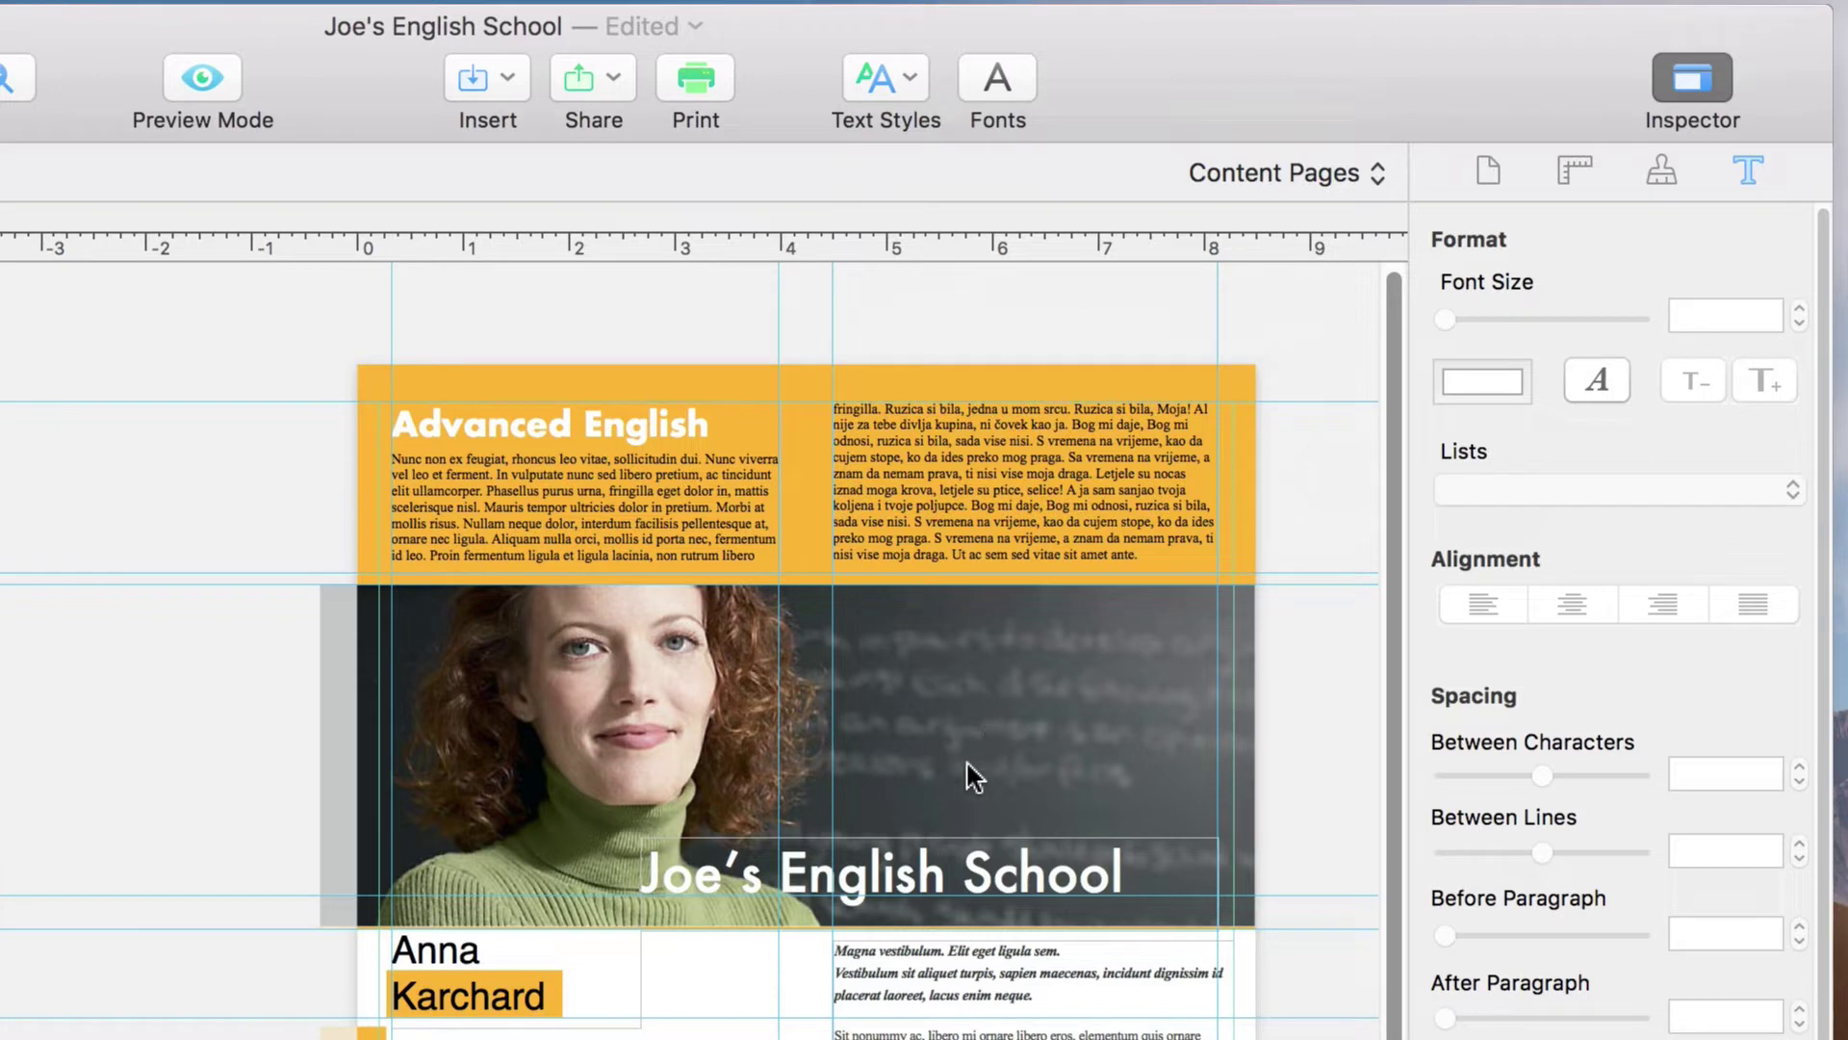
left_click(927, 872)
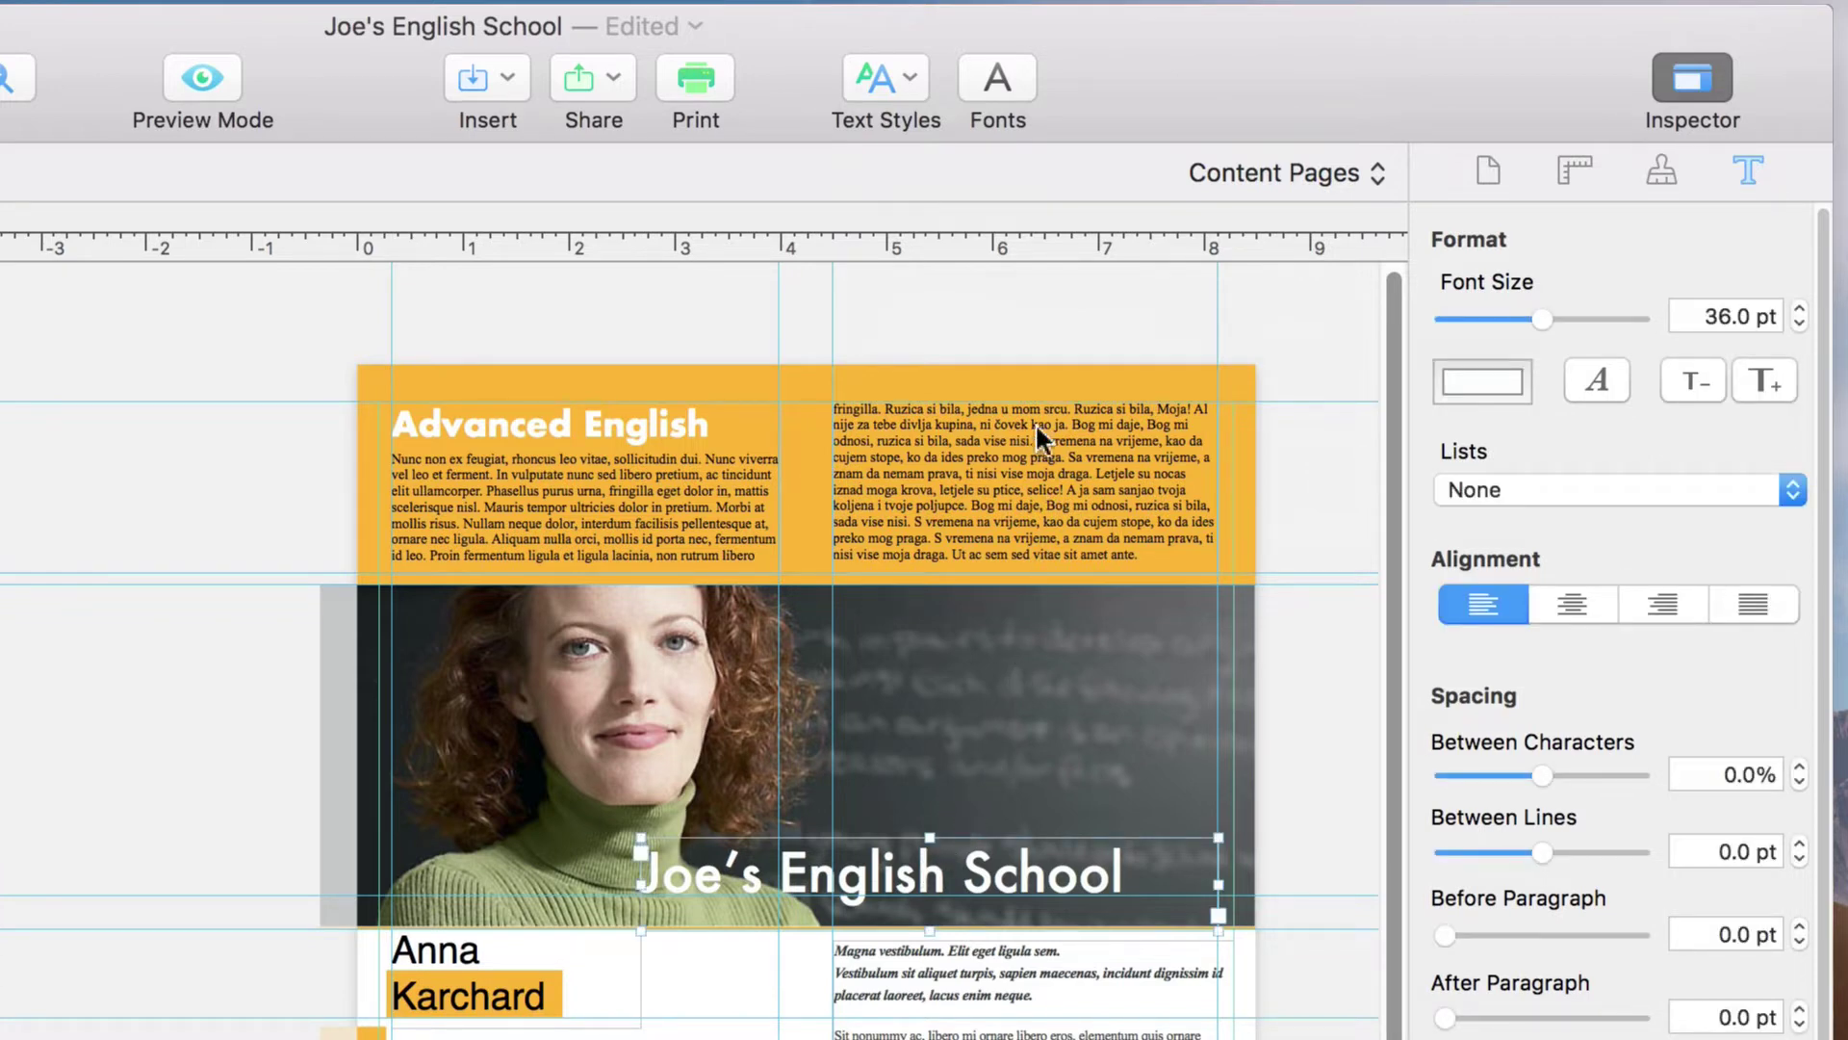
left_click(913, 77)
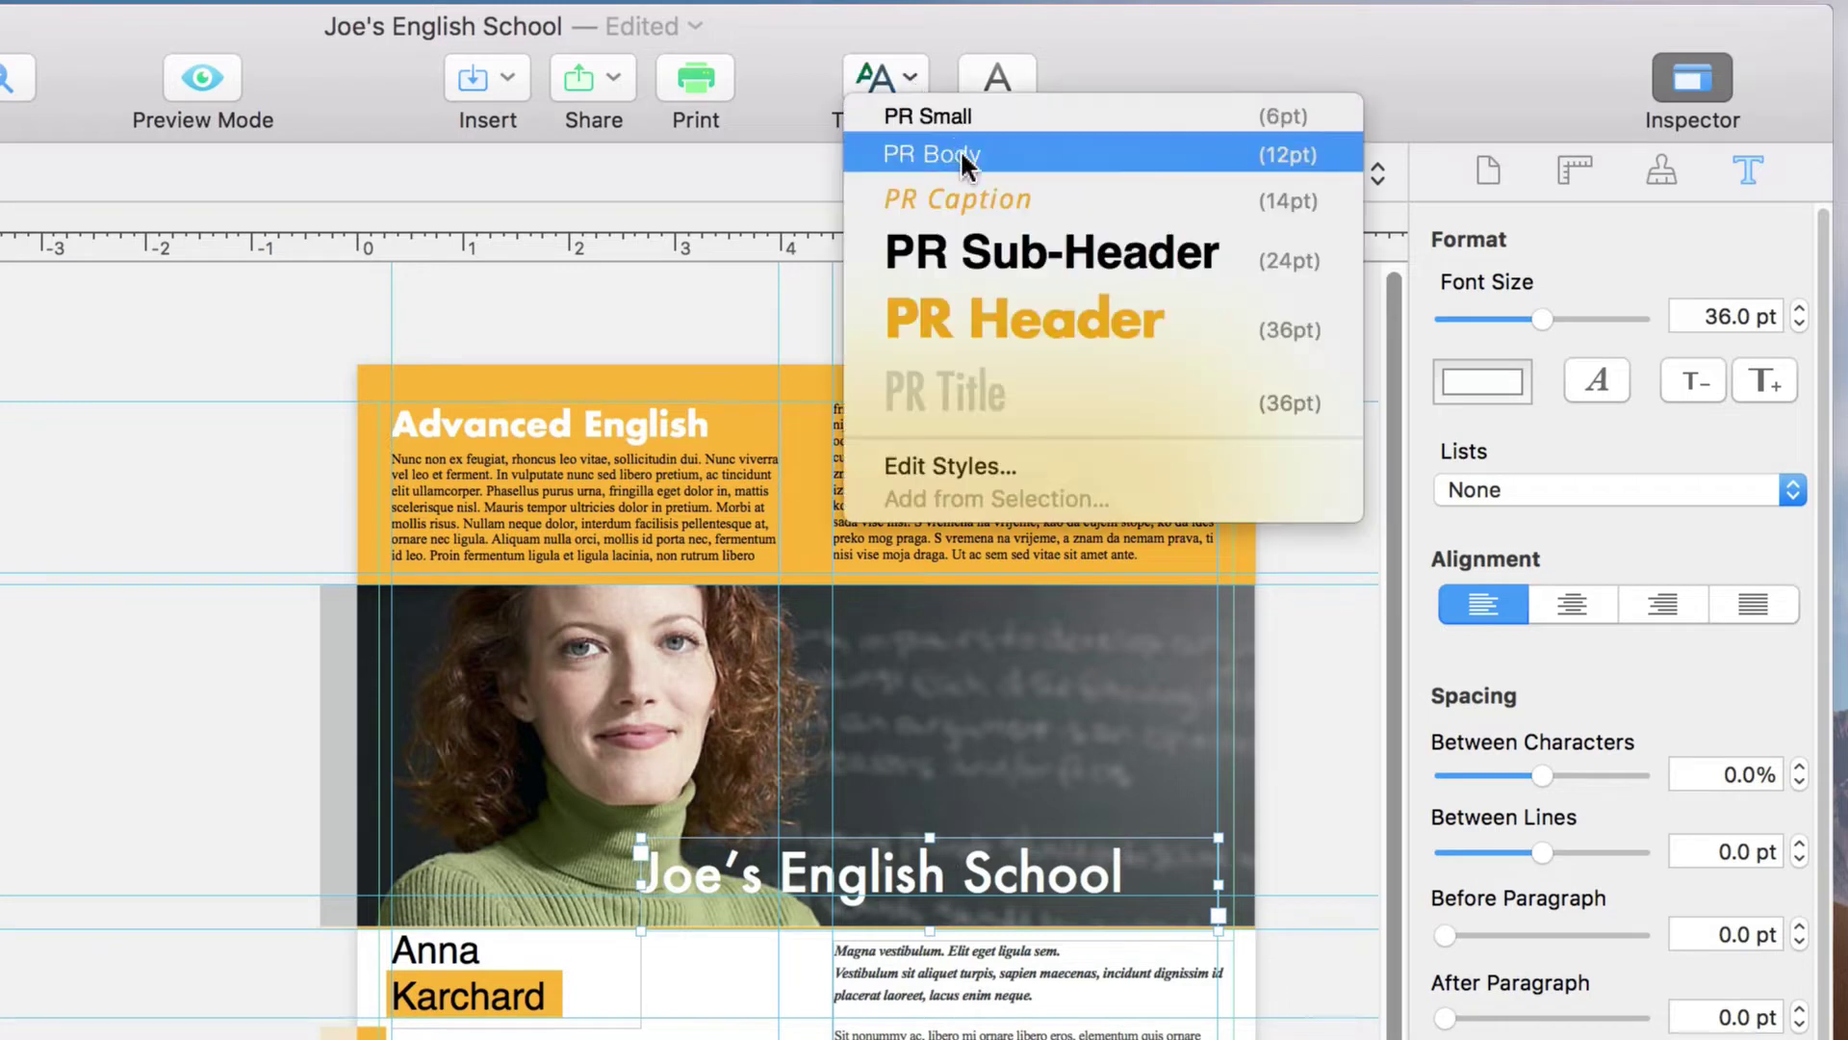
left_click(1038, 383)
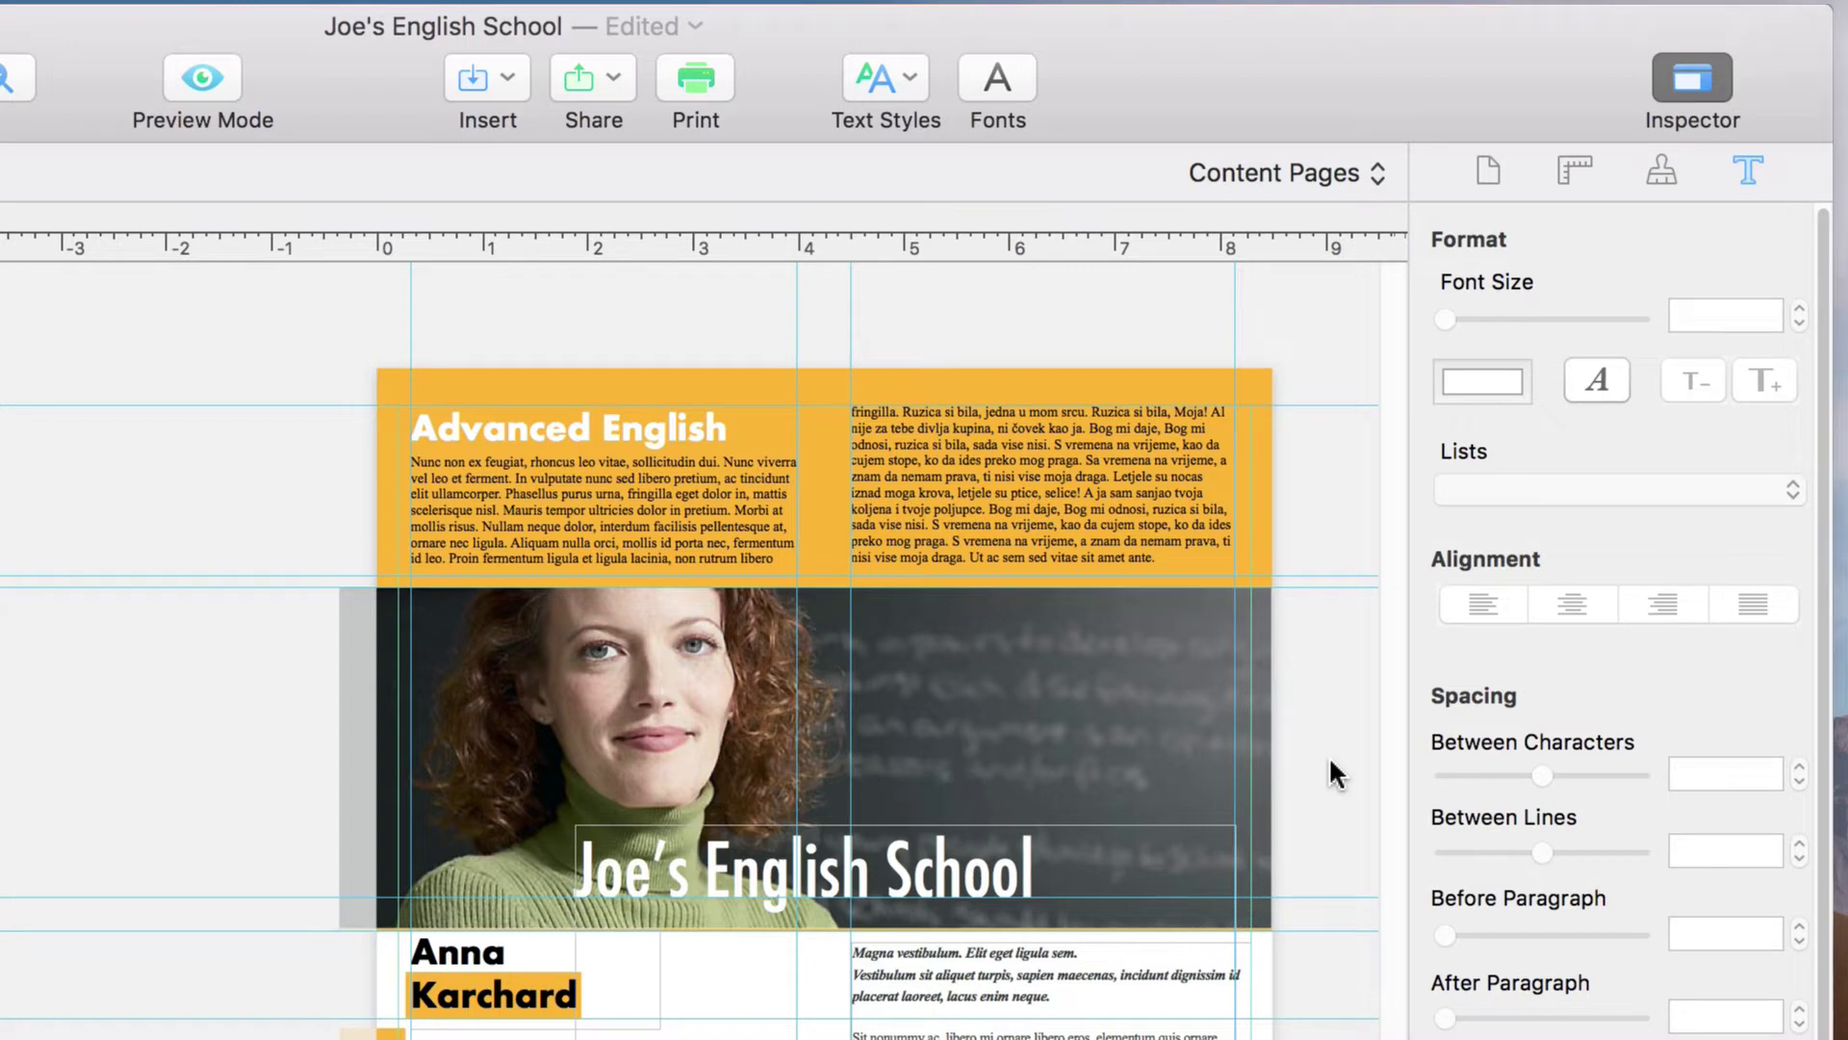
Give the title a drop shadow at 301.1° with 2.0 pt offset and 22.0 pt blur
left_click(1025, 871)
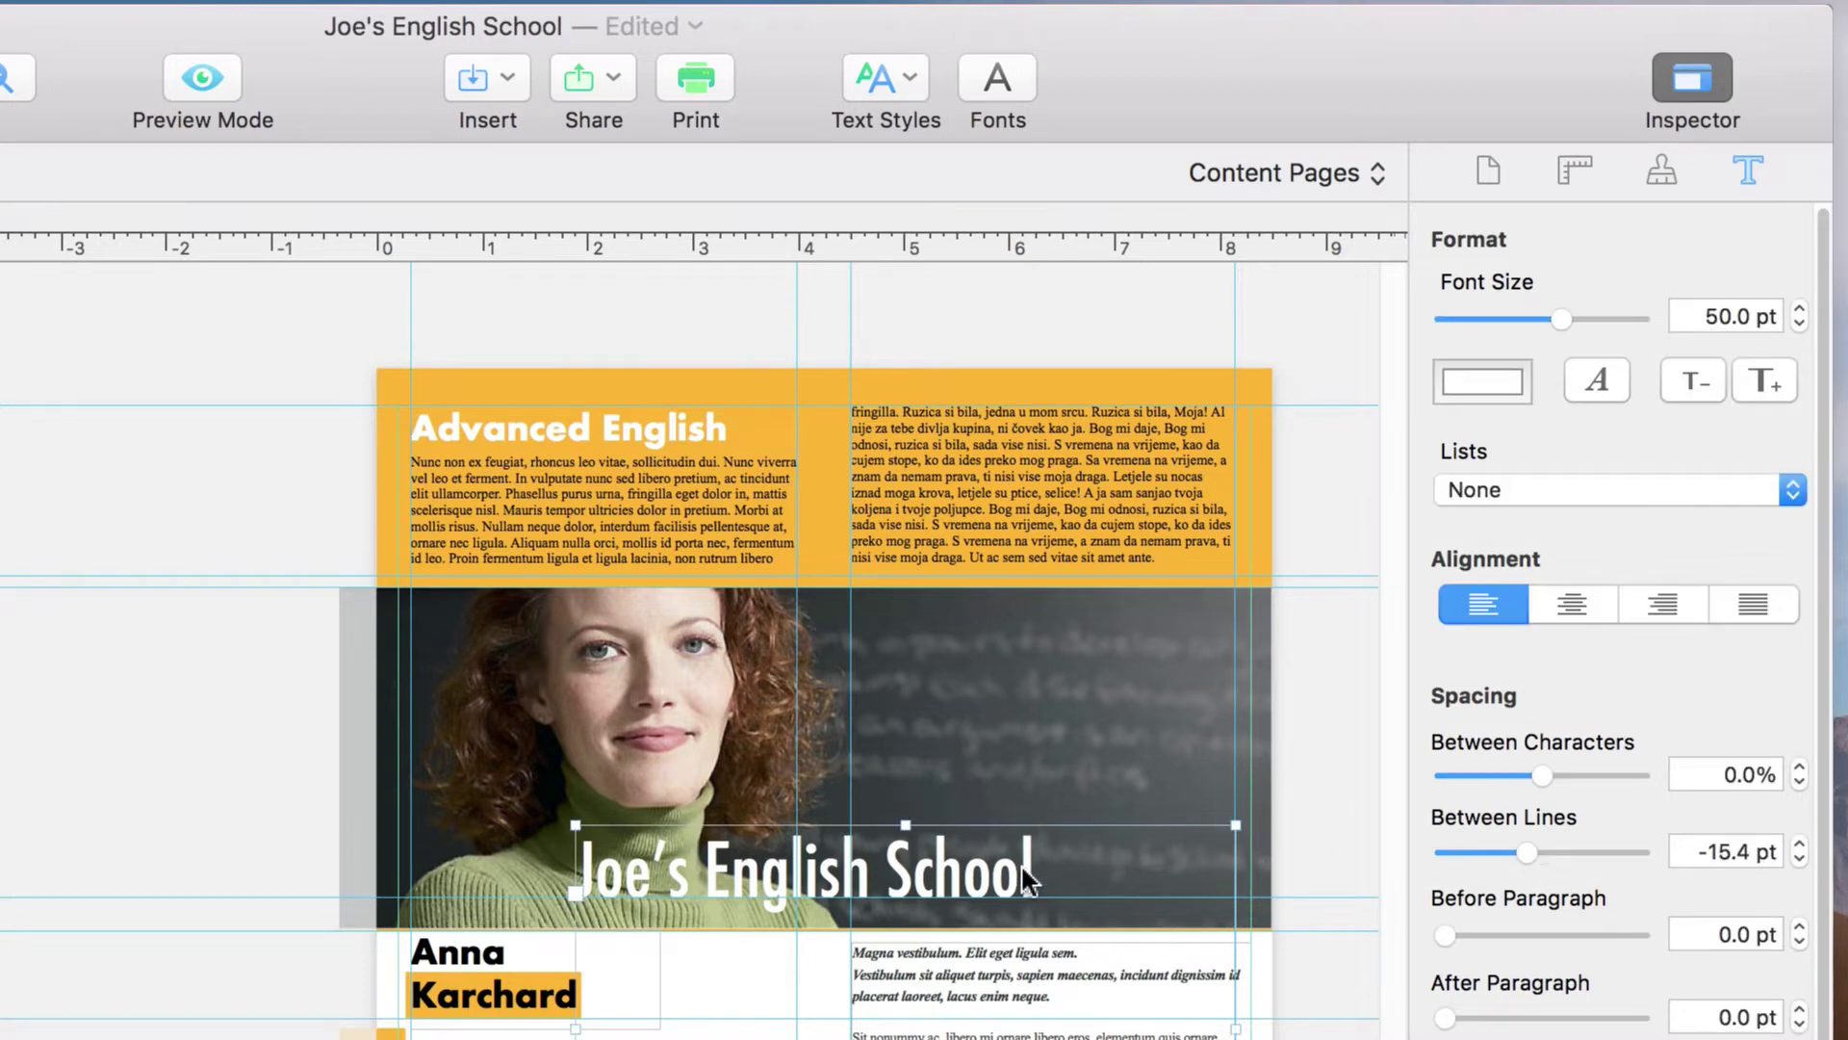
left_click(1662, 174)
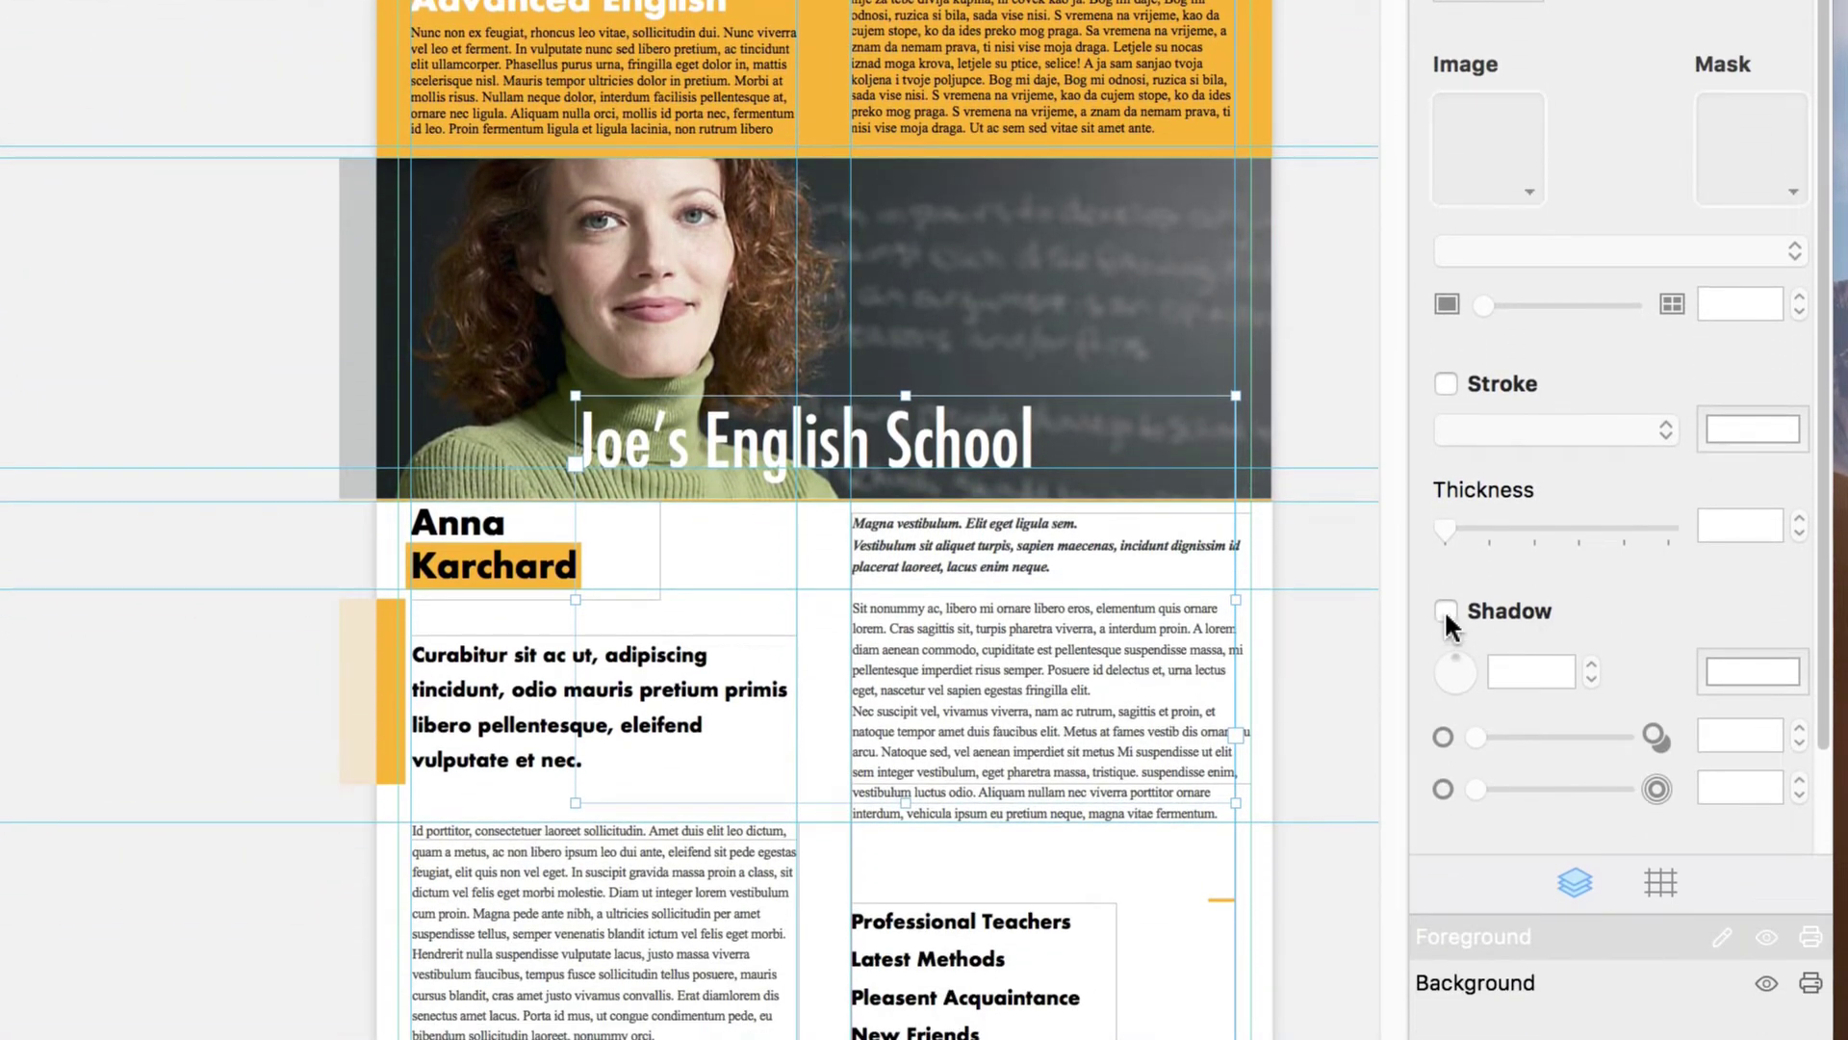
left_click(1446, 612)
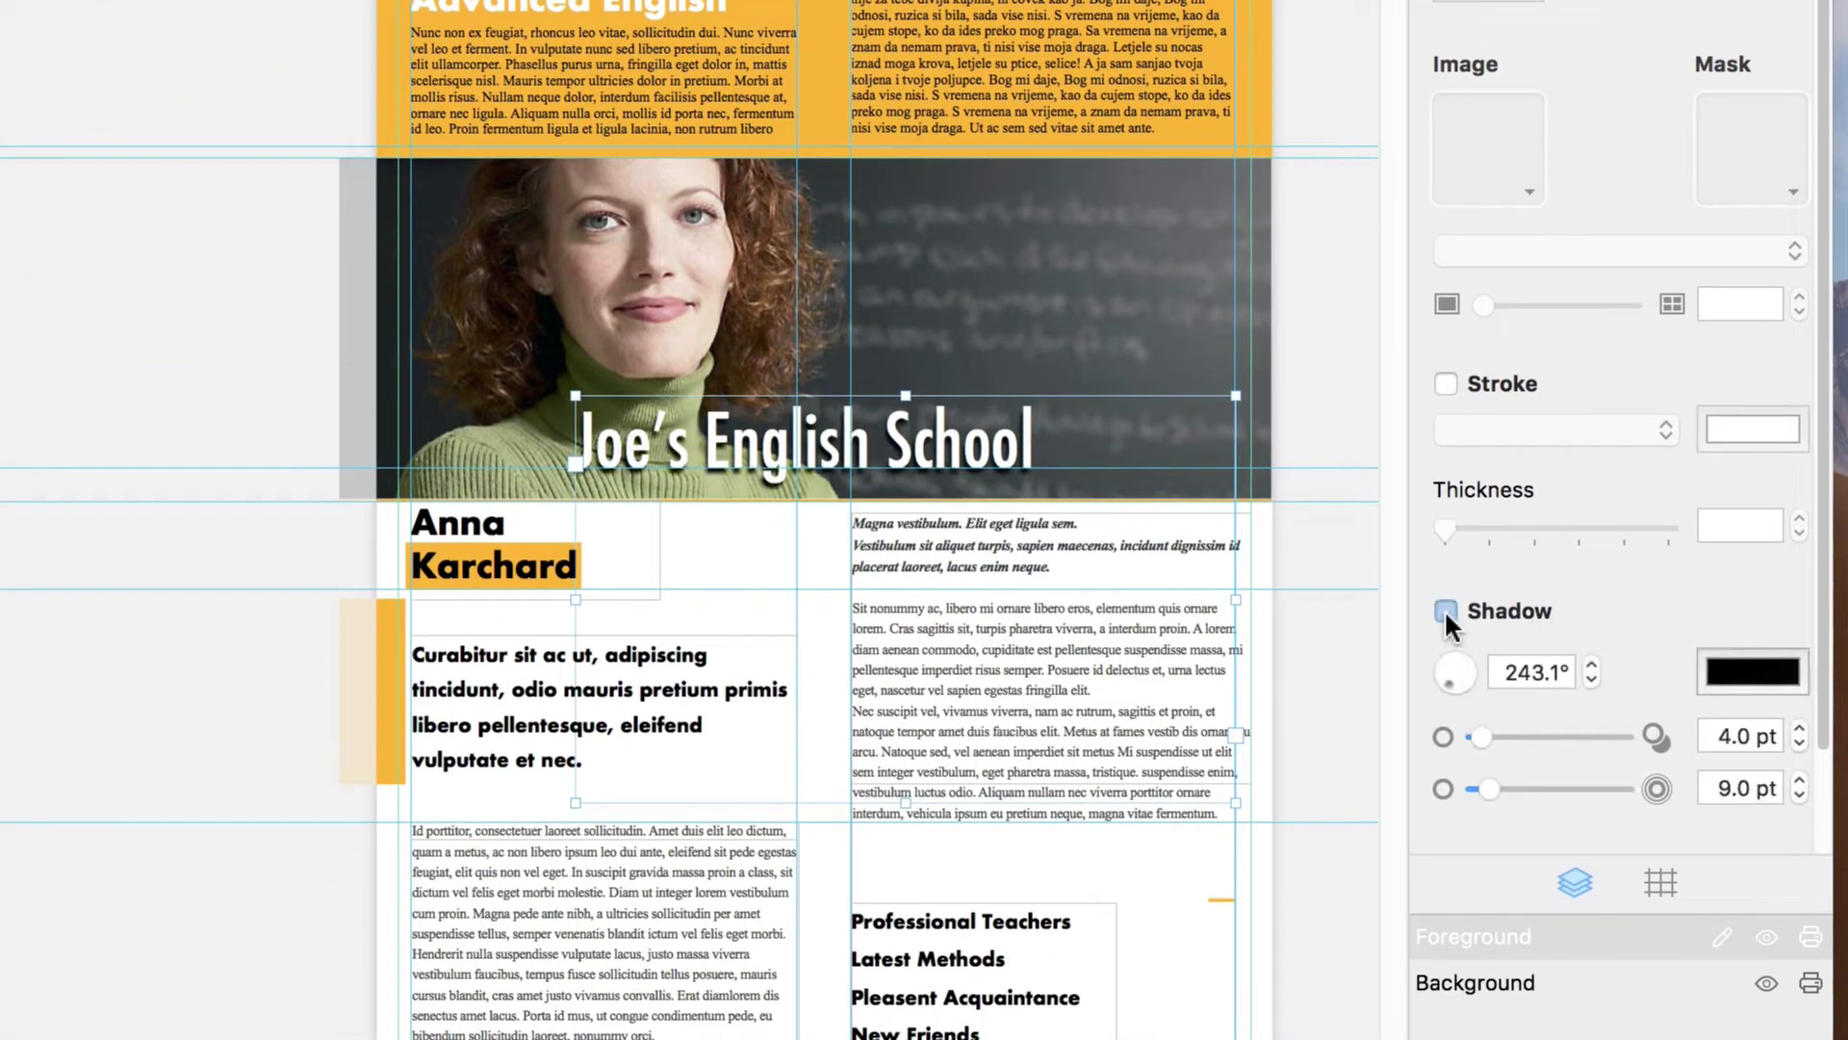
left_click_drag(1449, 682, 1489, 731)
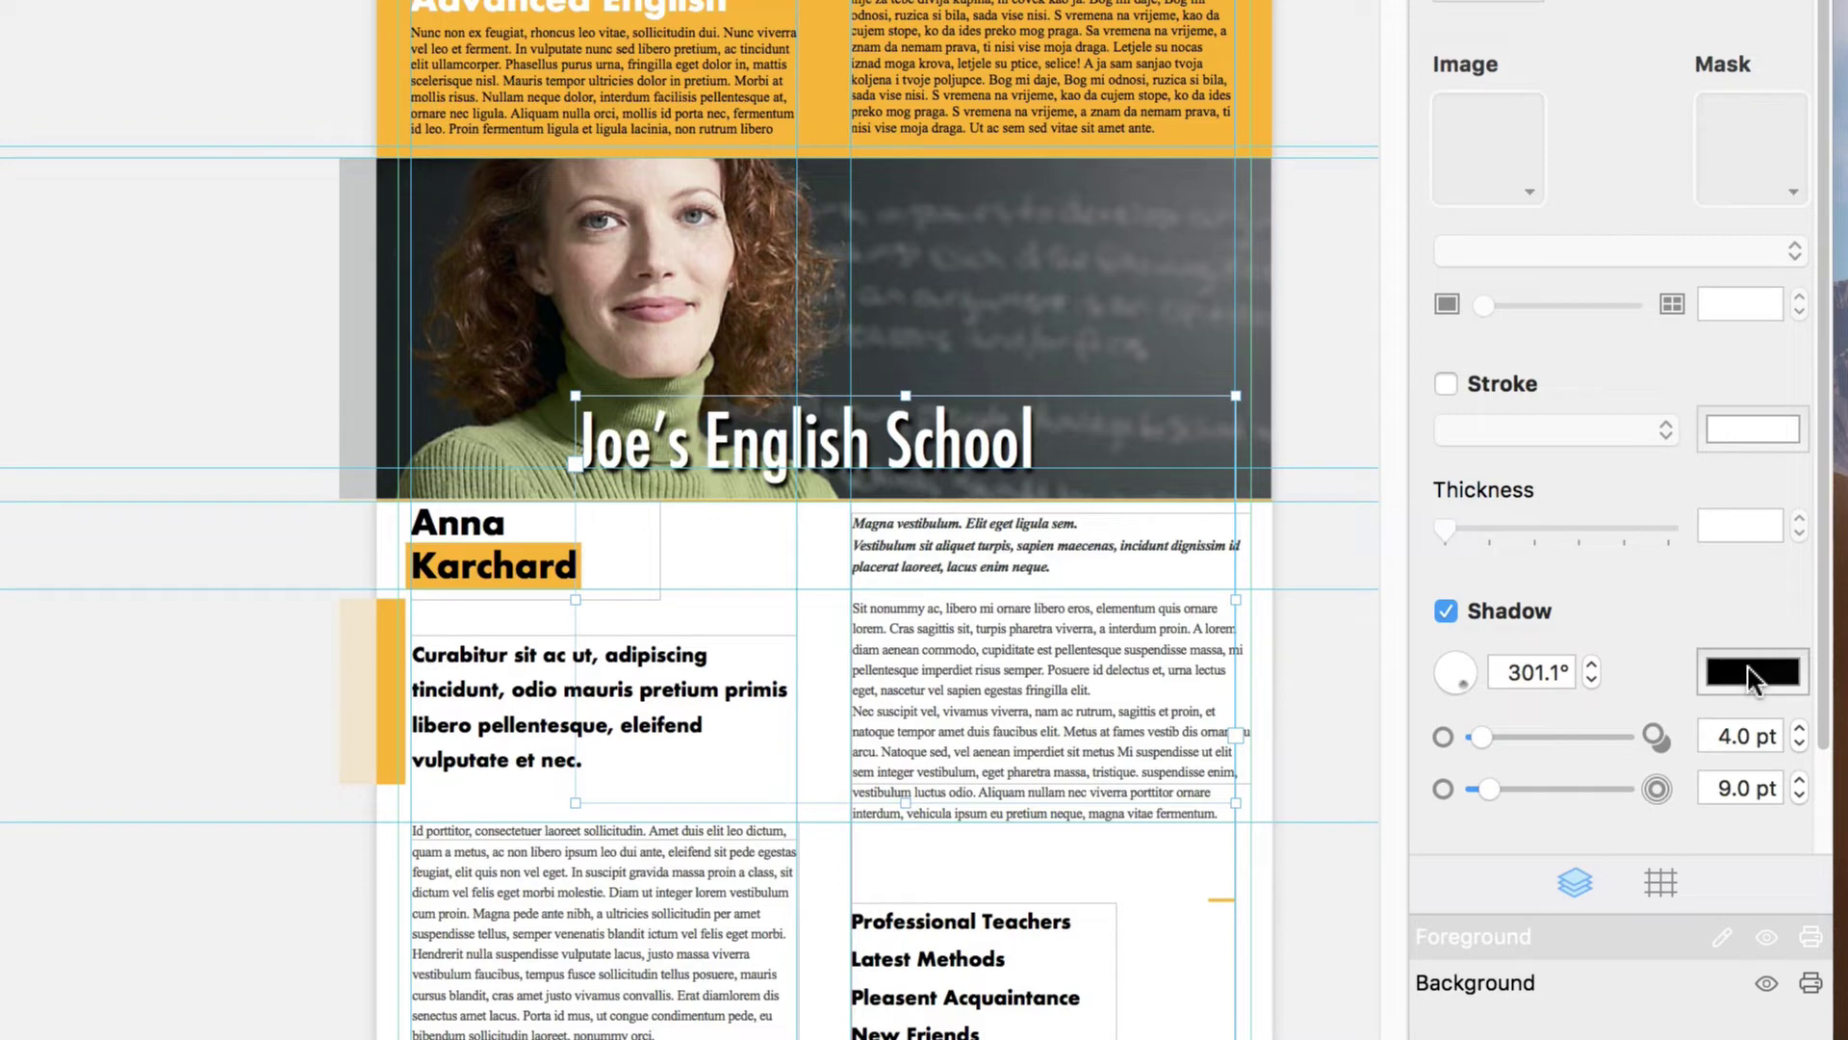
left_click_drag(1483, 739, 1510, 788)
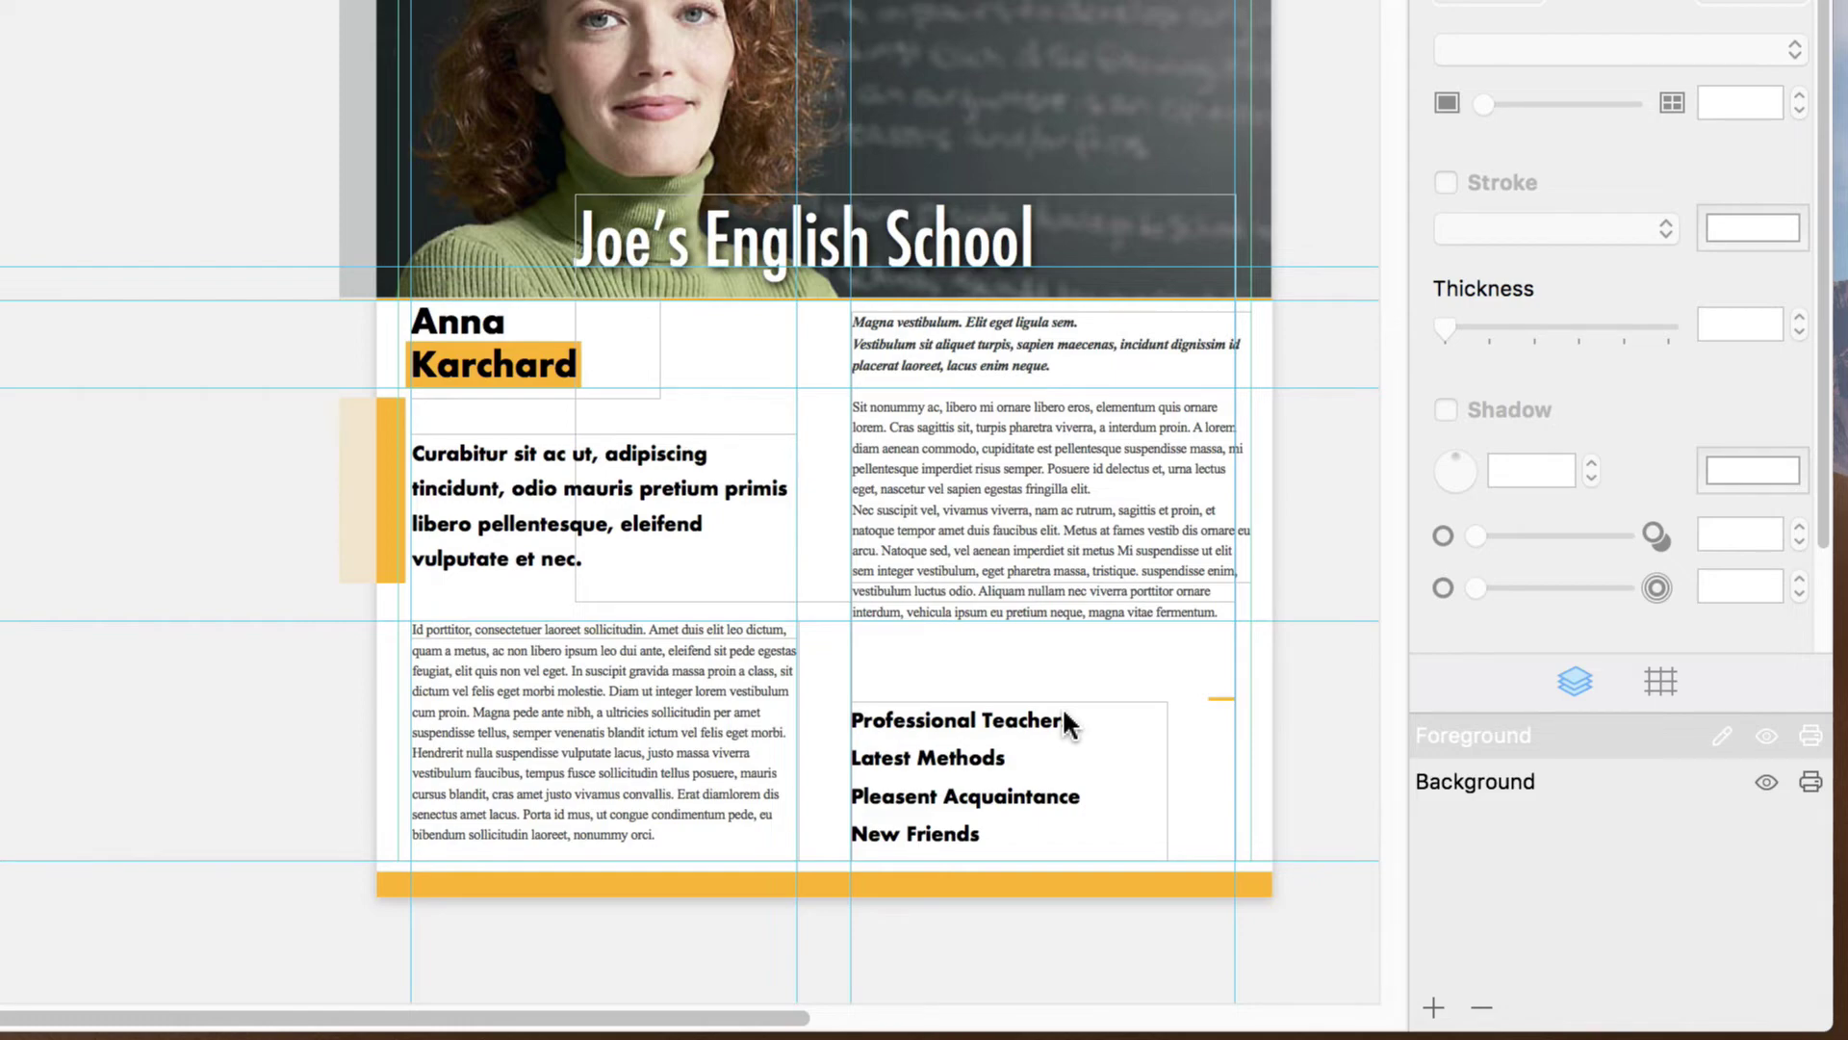
Set the four-item Professional Teachers list to Bullet and nudge its box slightly left
left_click(964, 731)
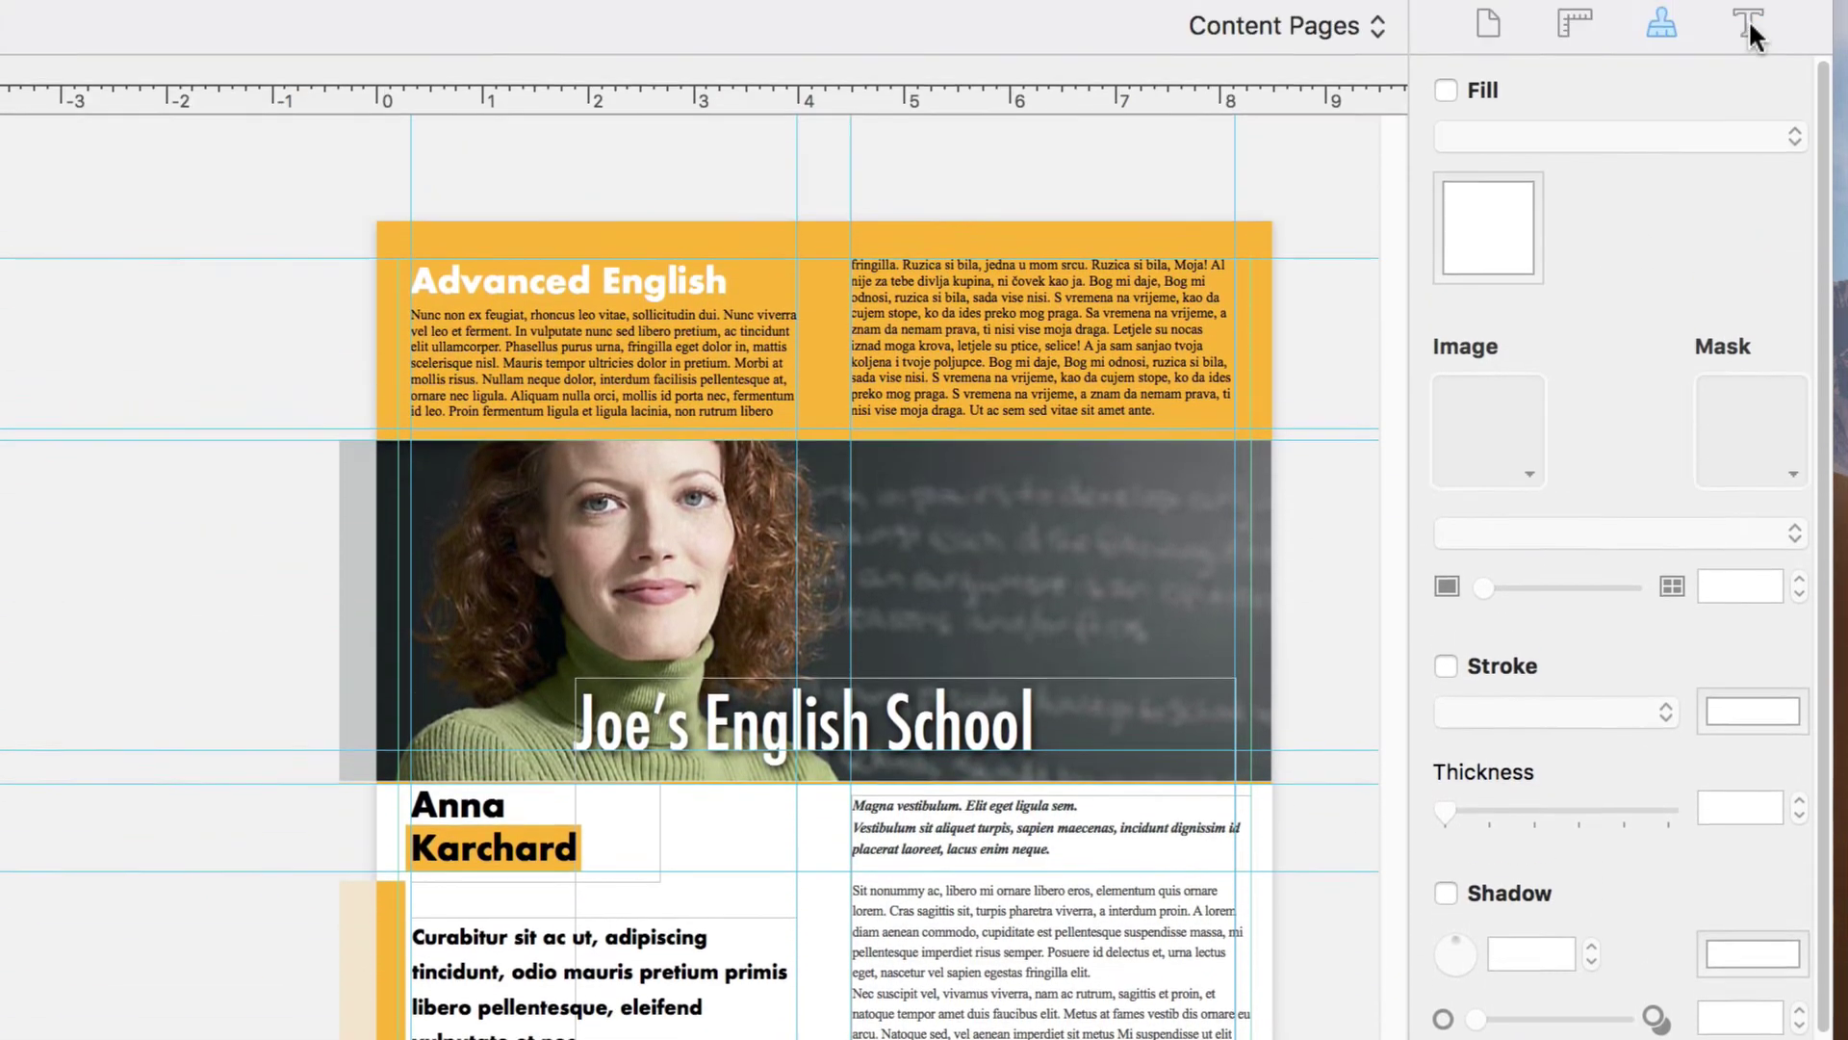
left_click(1751, 31)
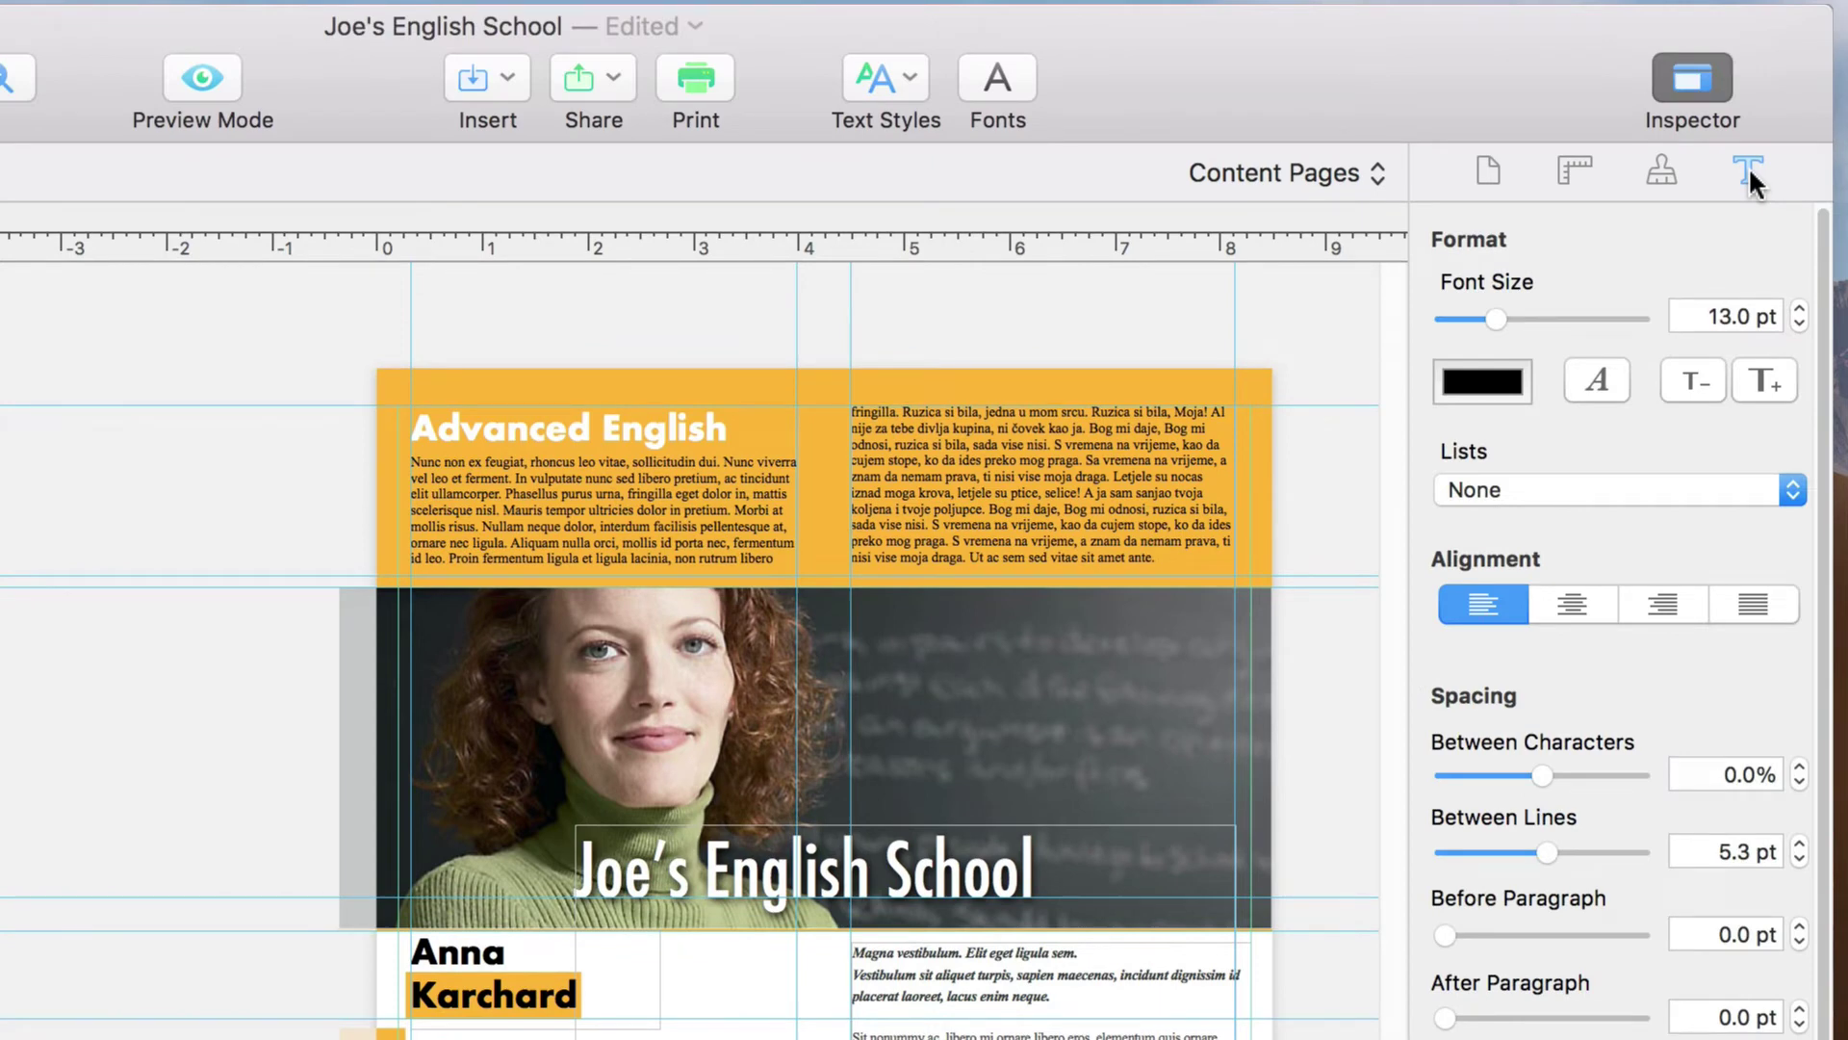
left_click(1723, 489)
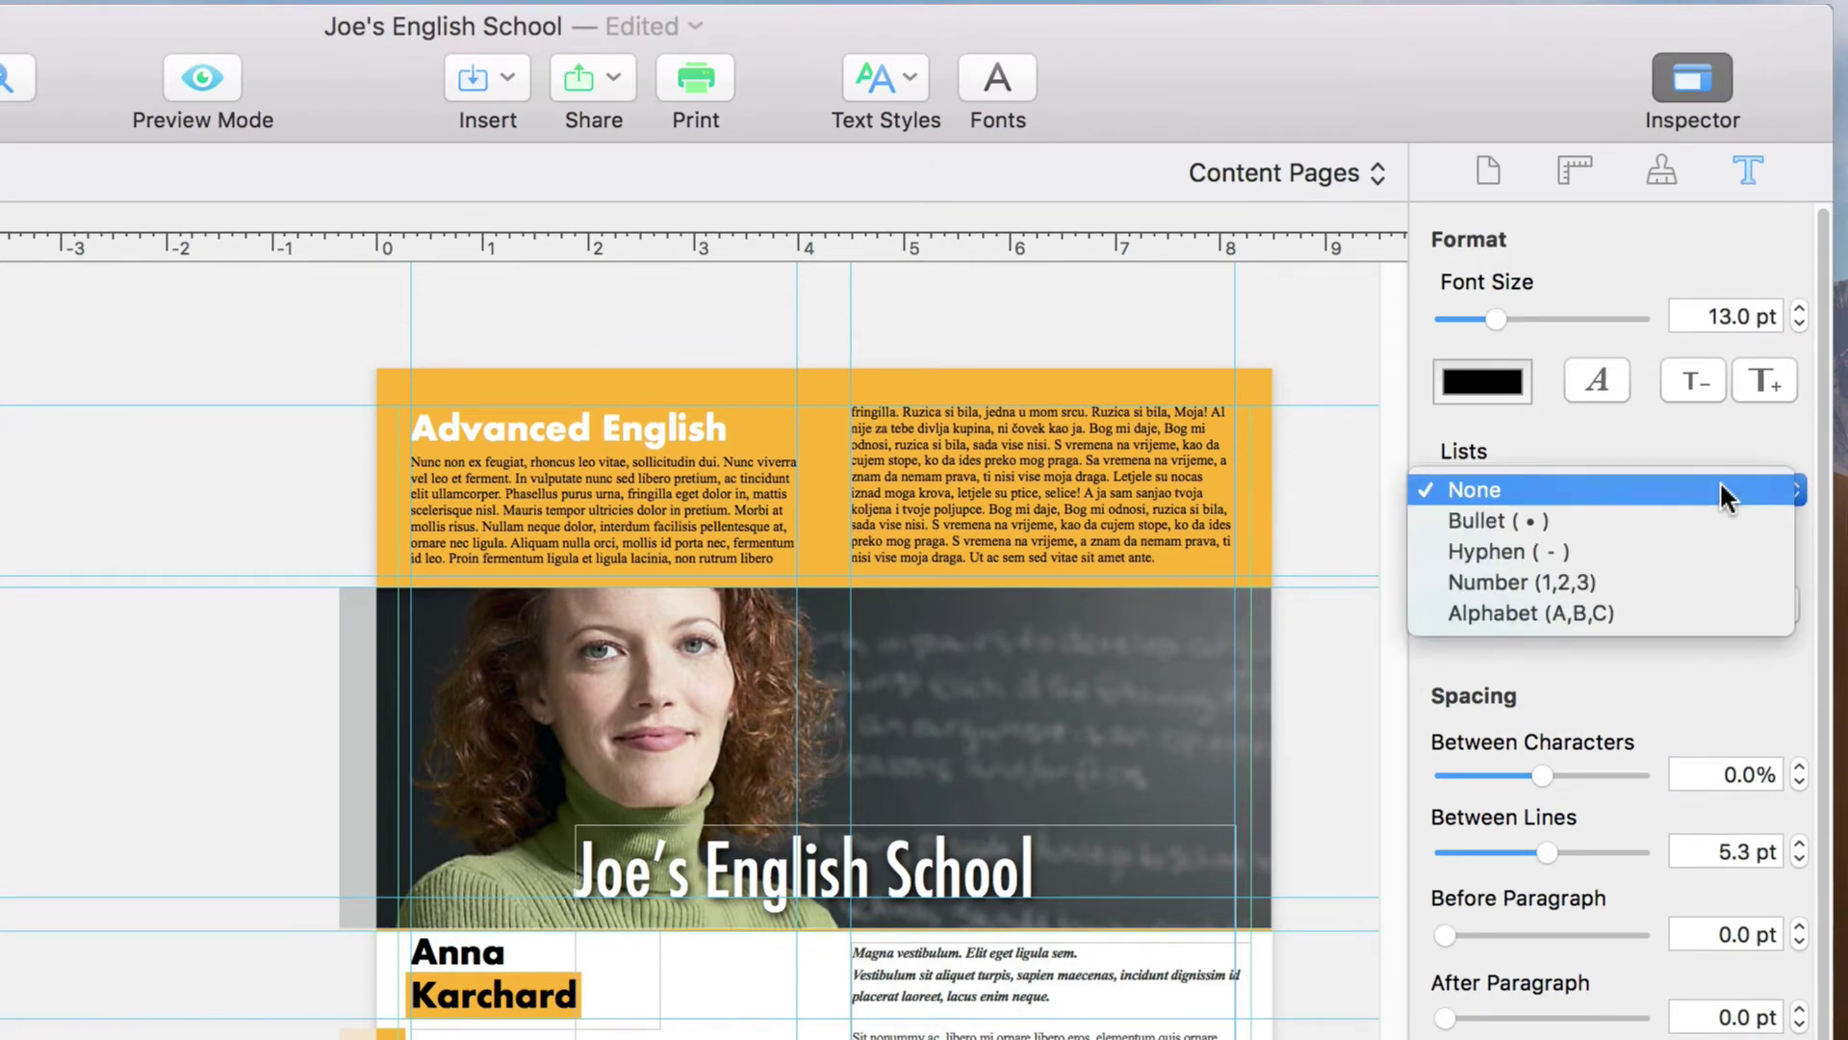
left_click(1694, 518)
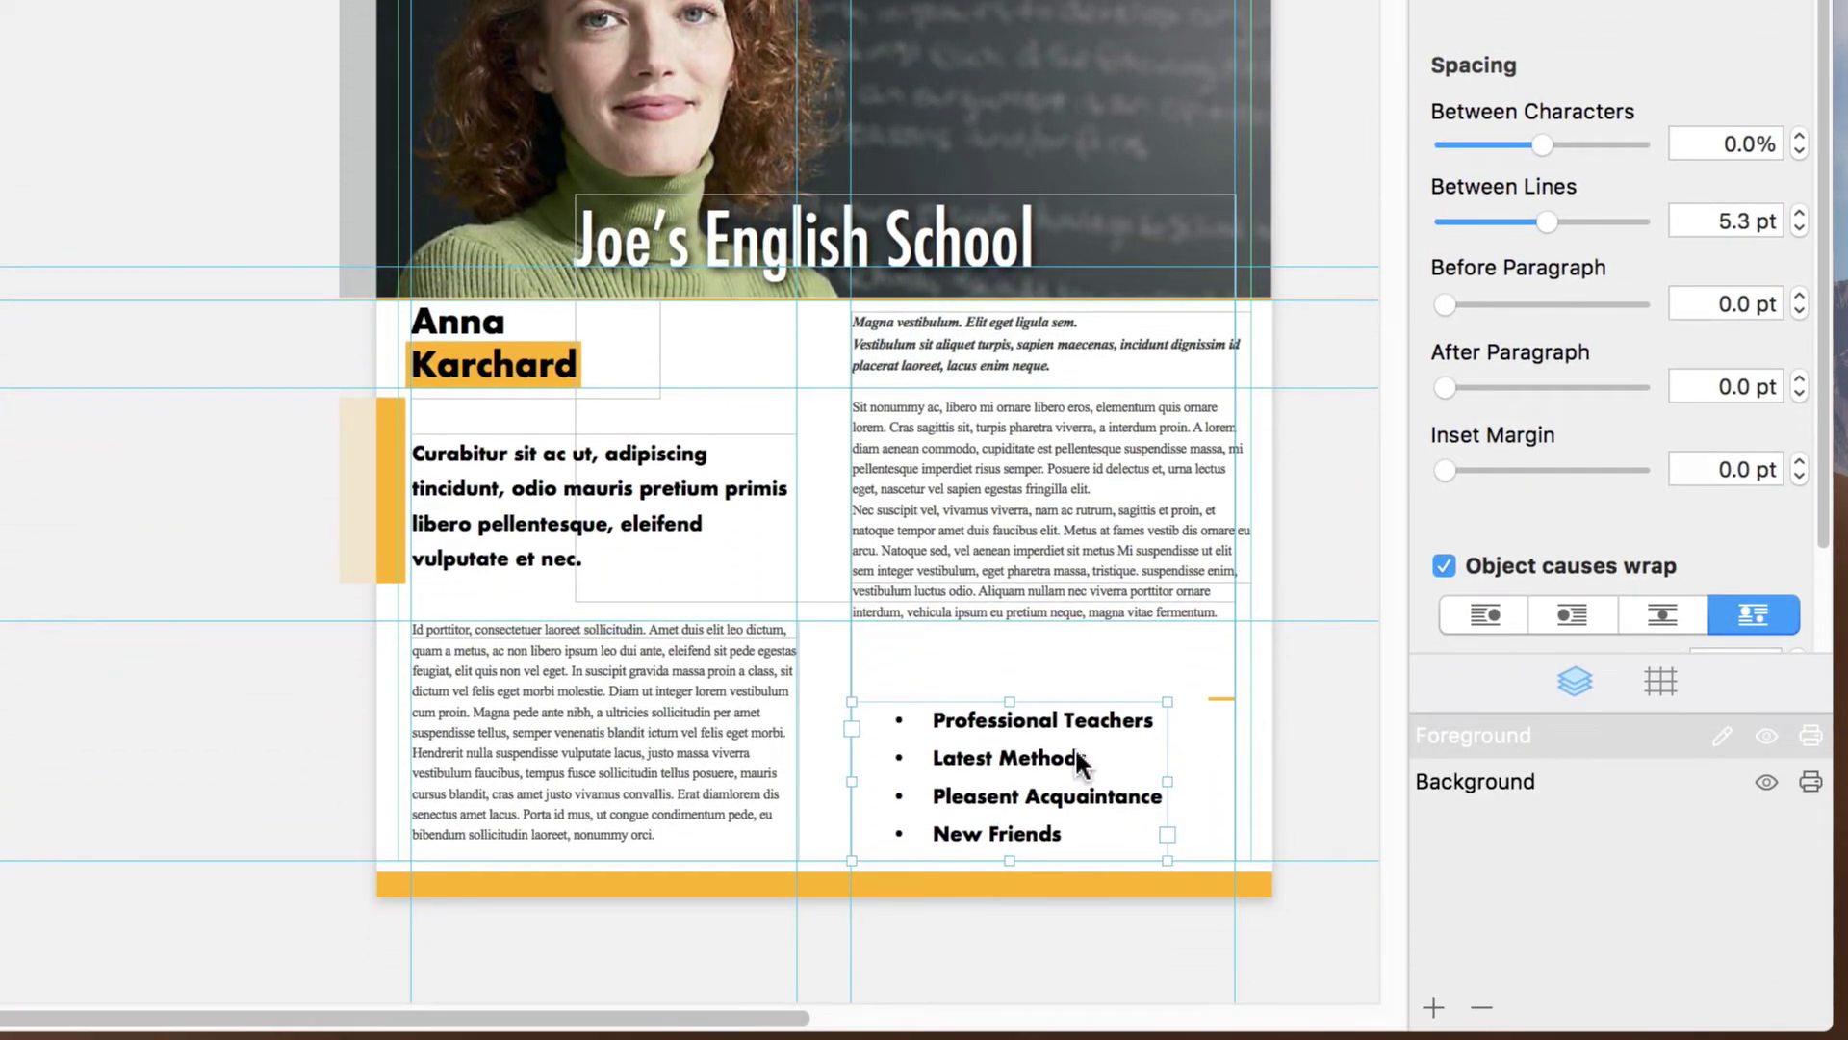
left_click_drag(1054, 757, 1015, 756)
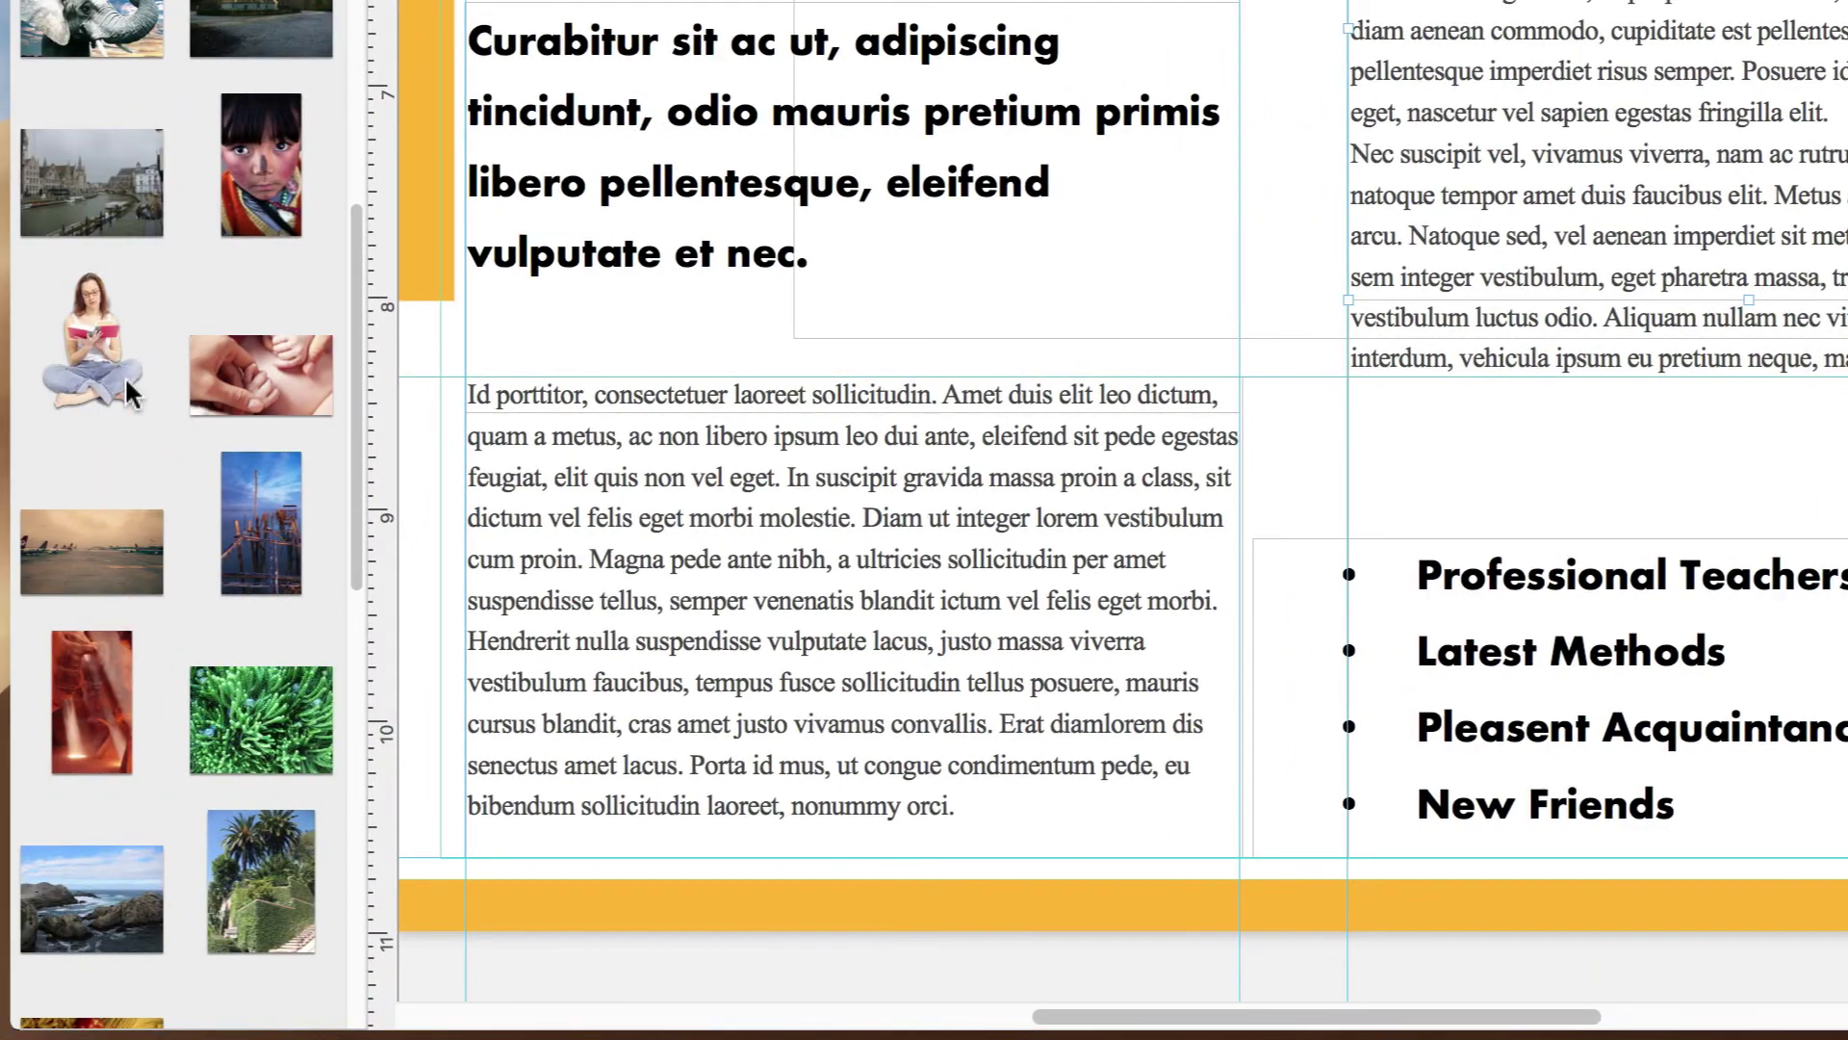
Place the reading-girl photo from the library, shrink it, and move it to the right column's top right
left_click_drag(124, 375, 1001, 511)
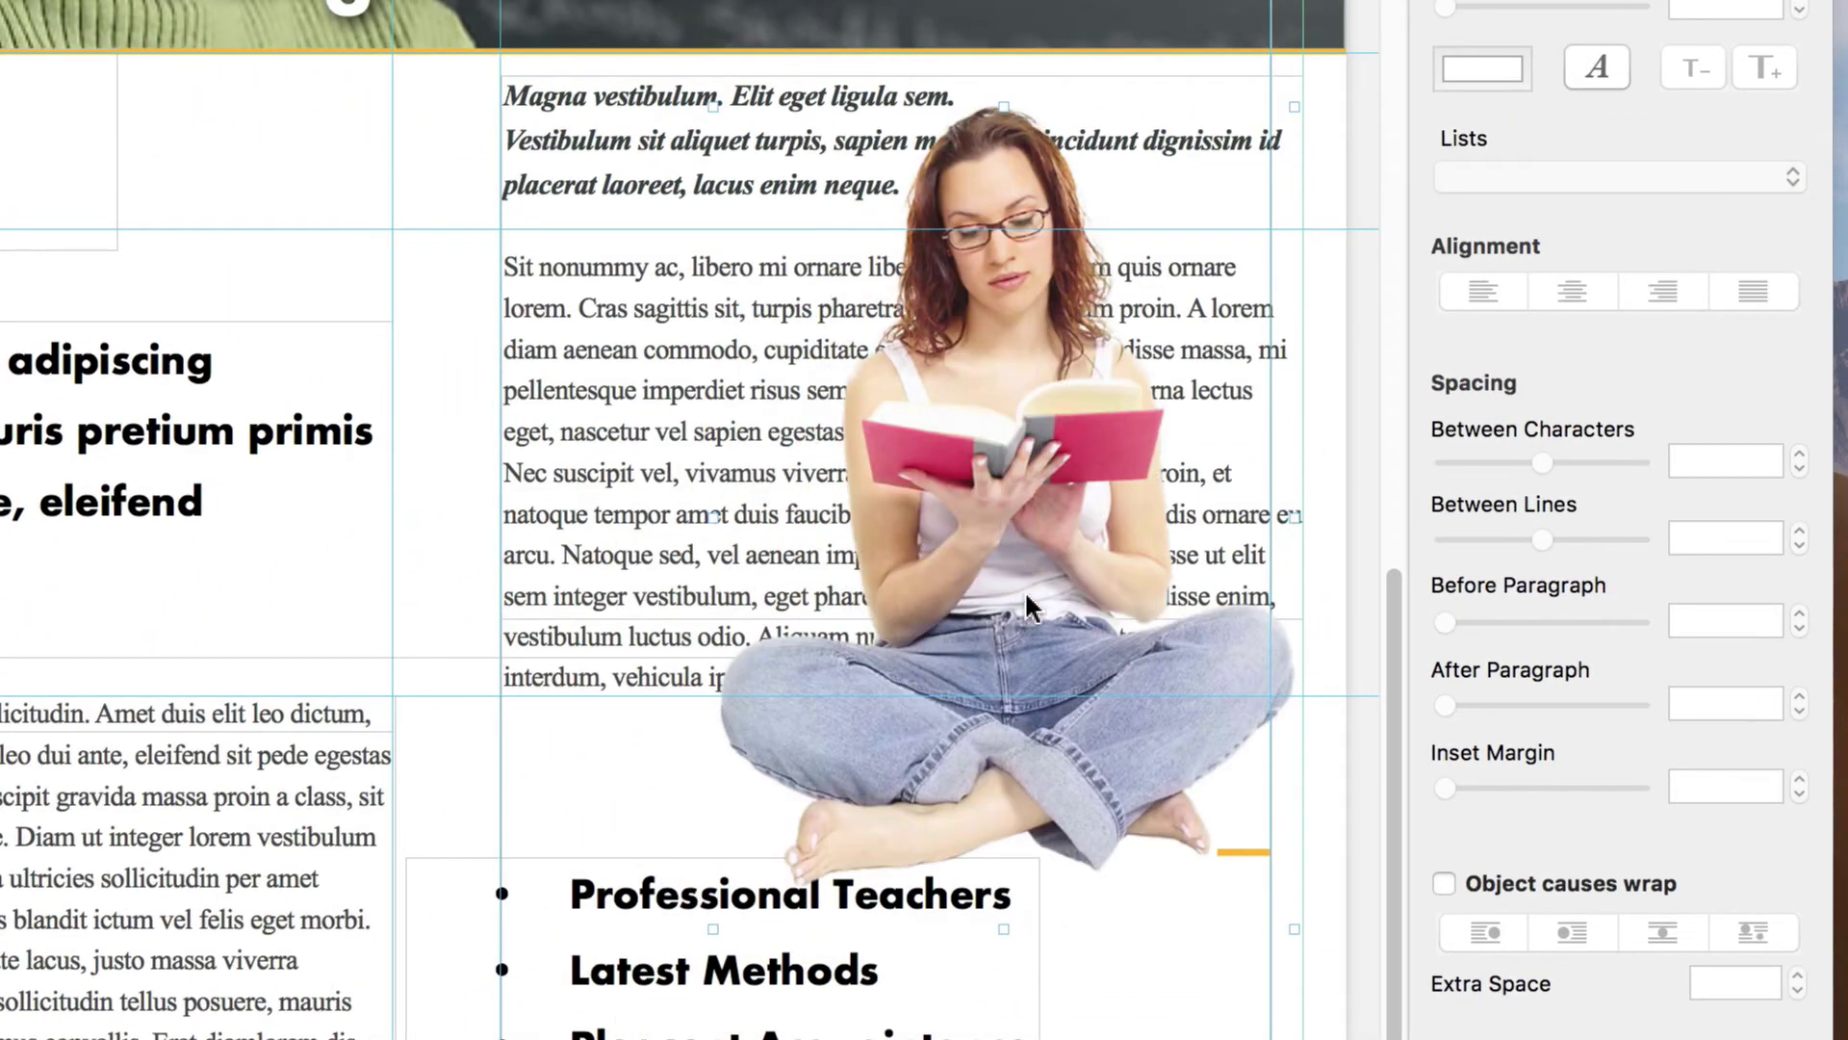
left_click_drag(718, 930, 1038, 583)
left_click_drag(1082, 499, 1151, 433)
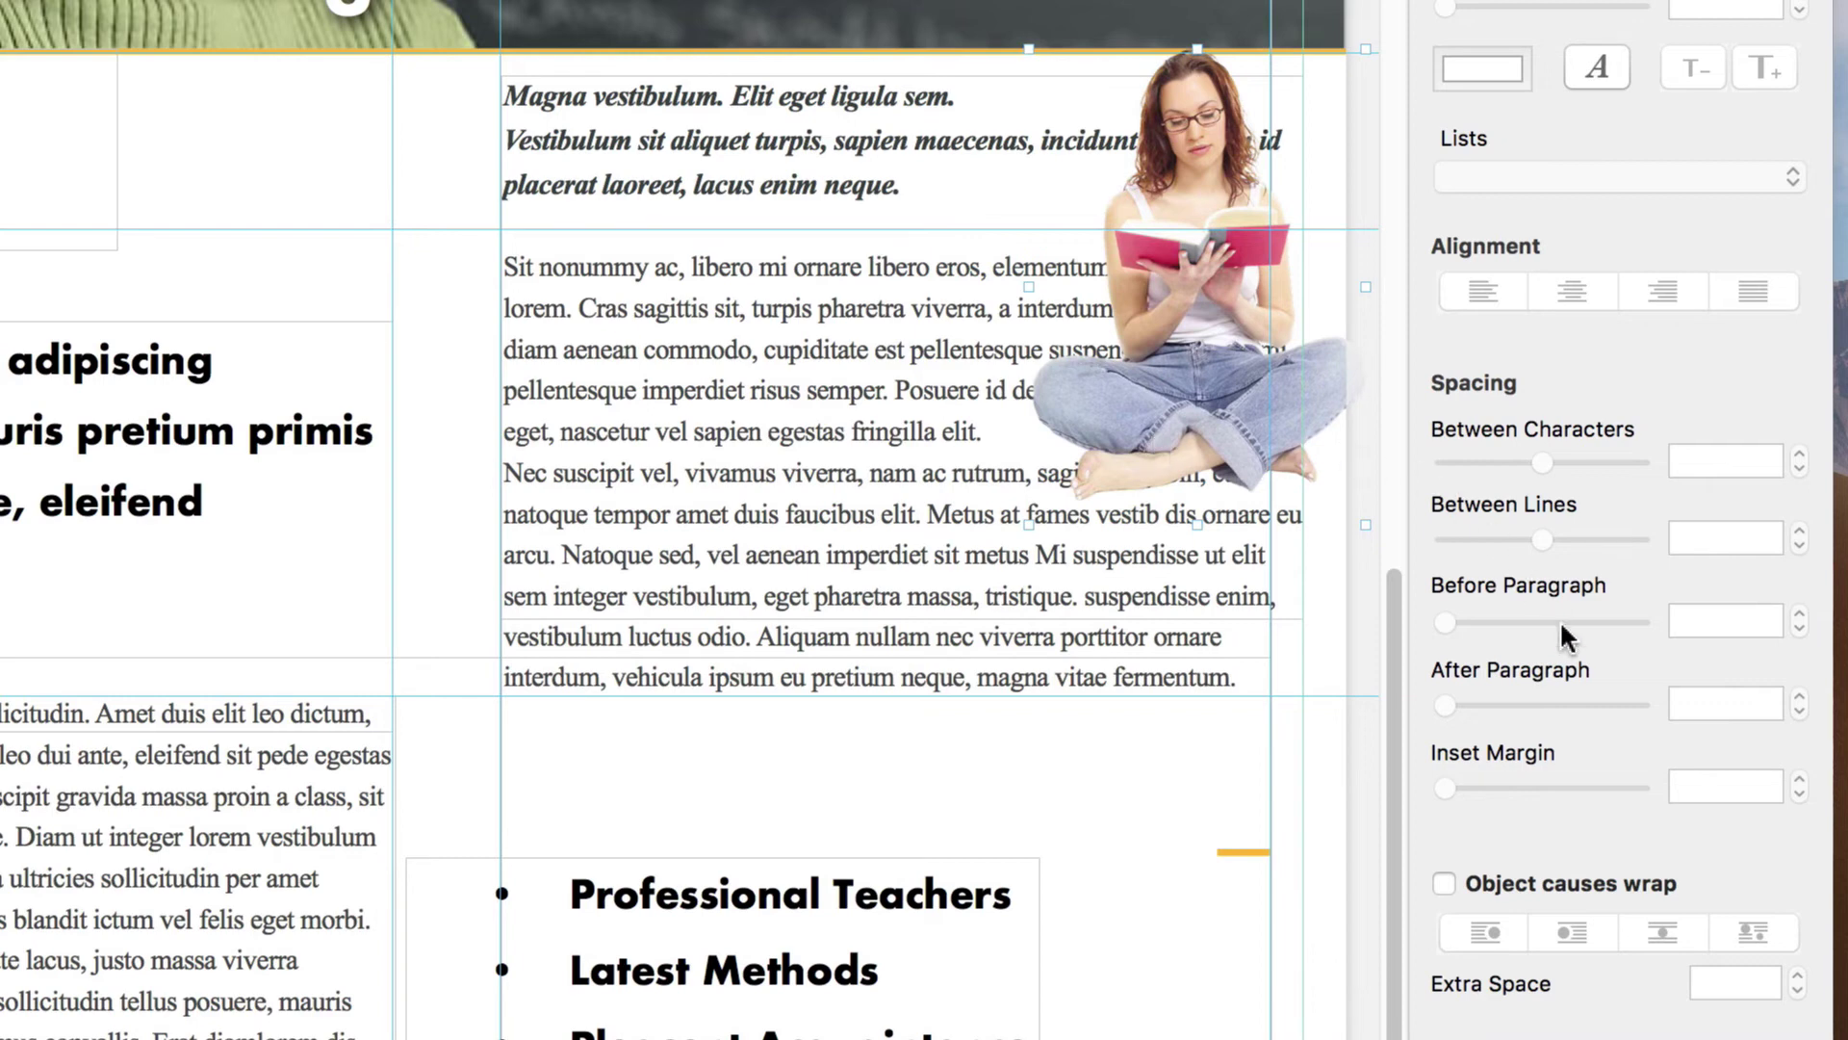
Turn on Object causes wrap for the reading-girl photo and set Extra Space to 5 pt
left_click(1443, 883)
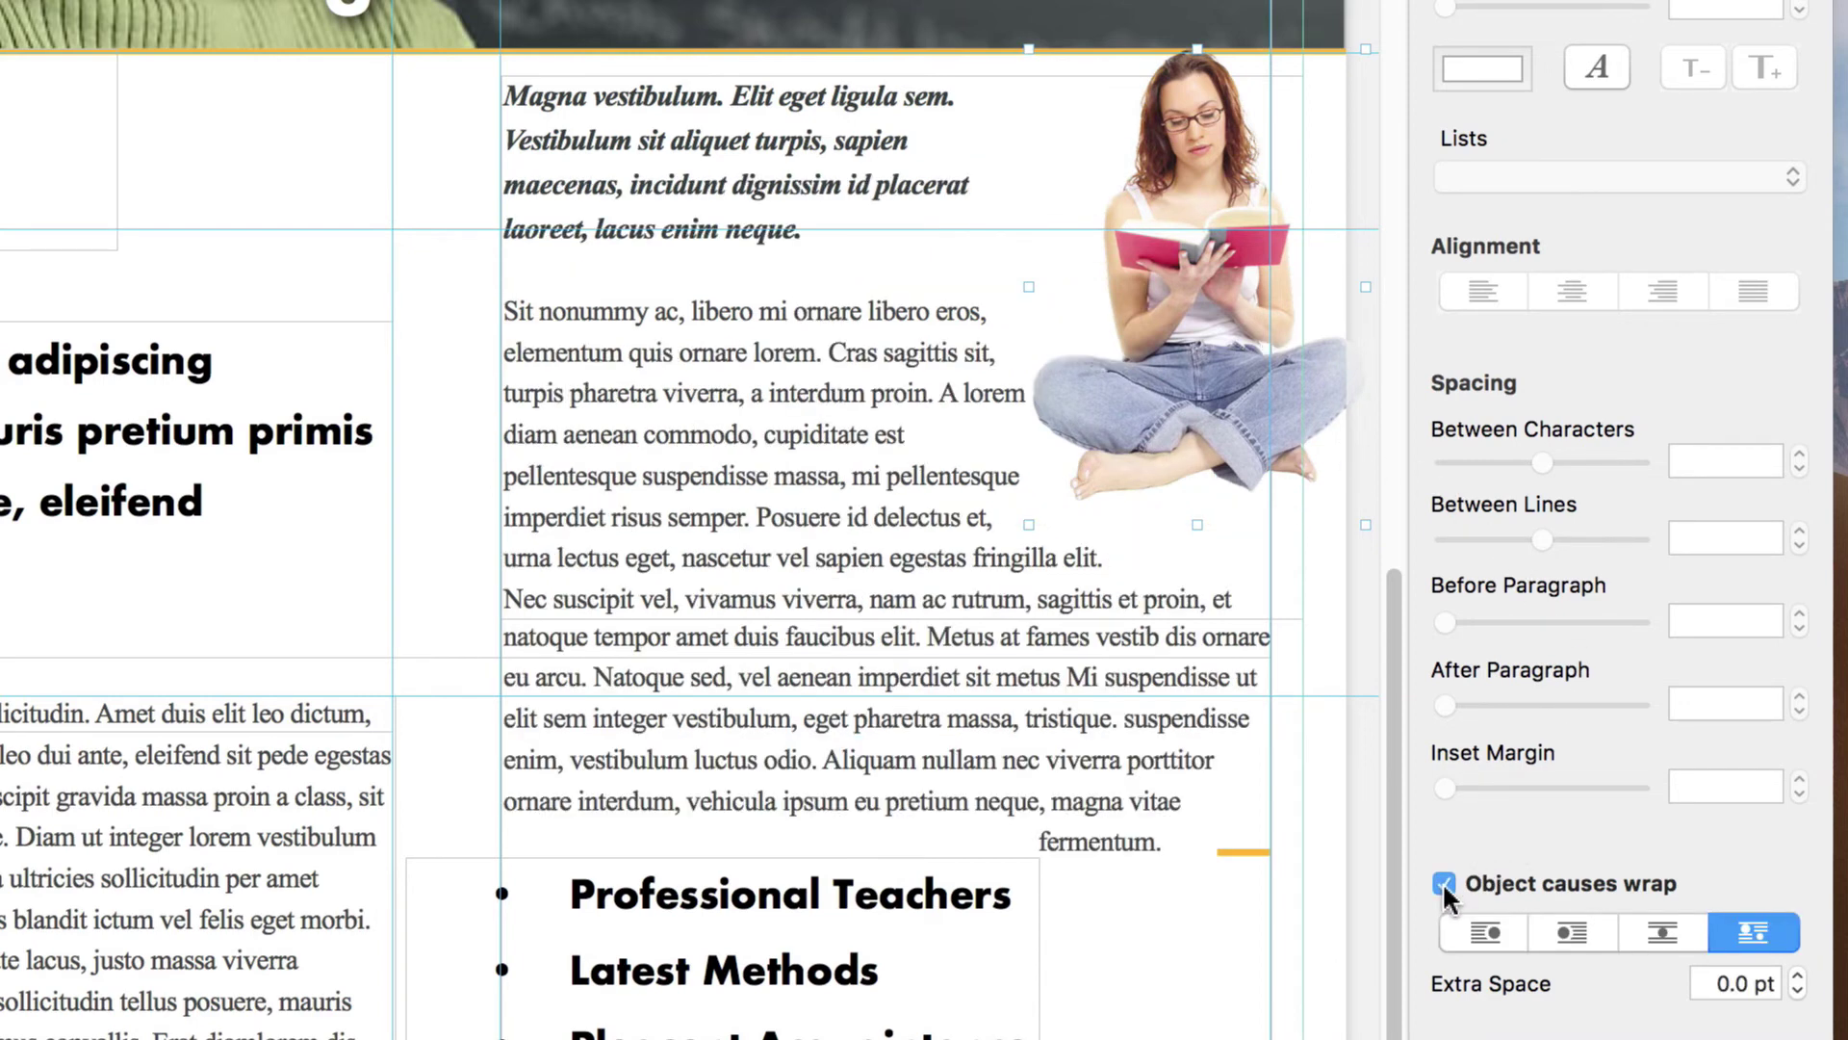
left_click(1443, 882)
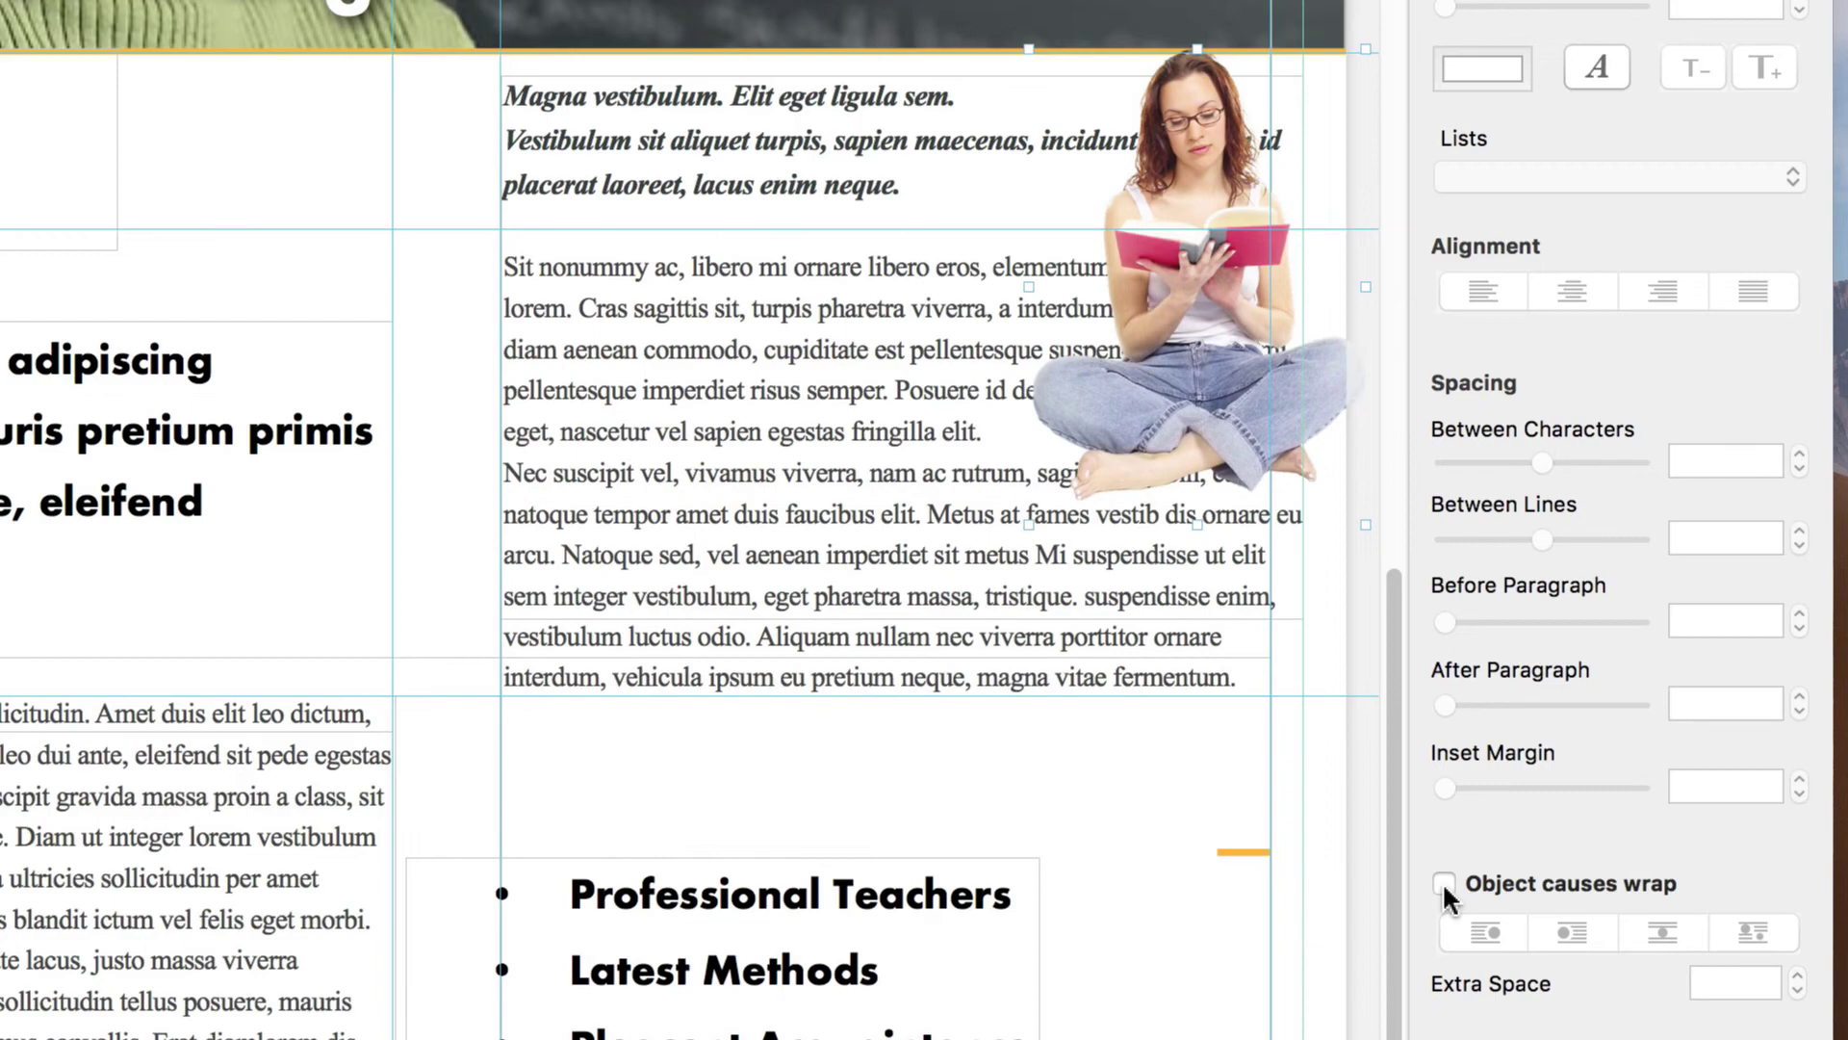
left_click(1443, 883)
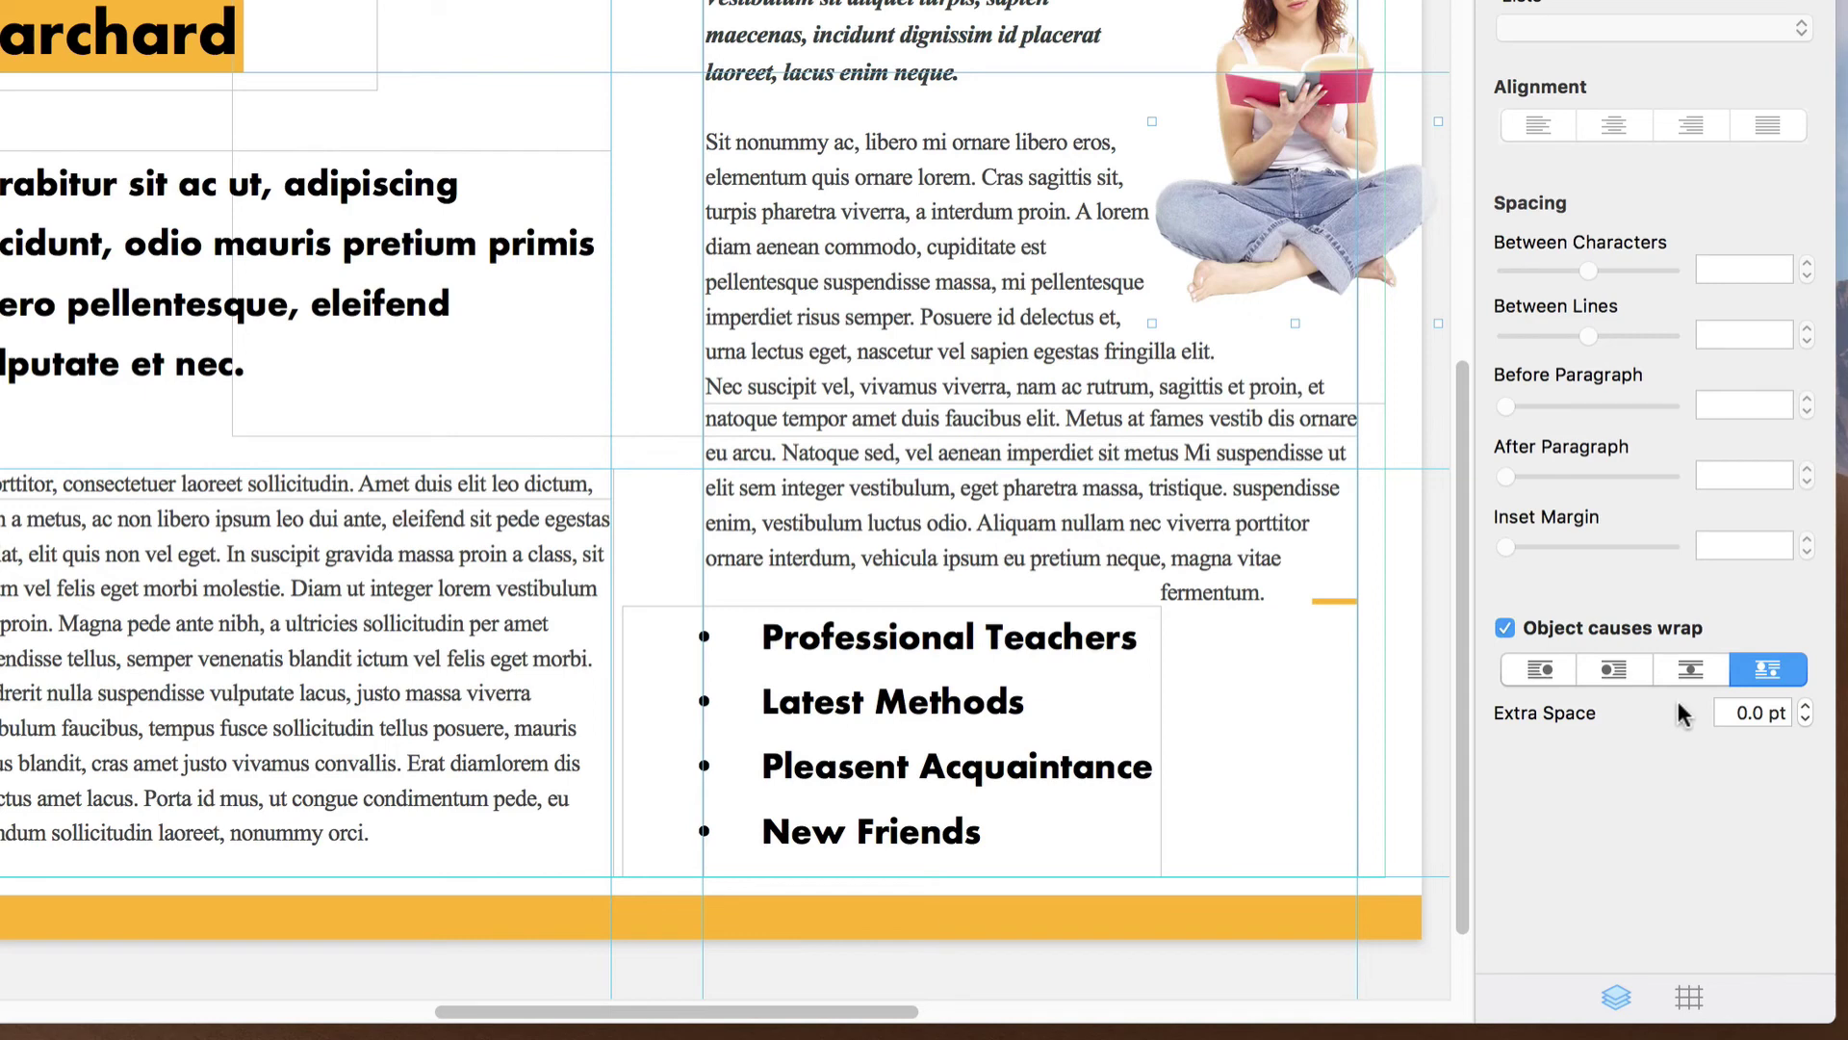
left_click(1749, 717)
type("5")
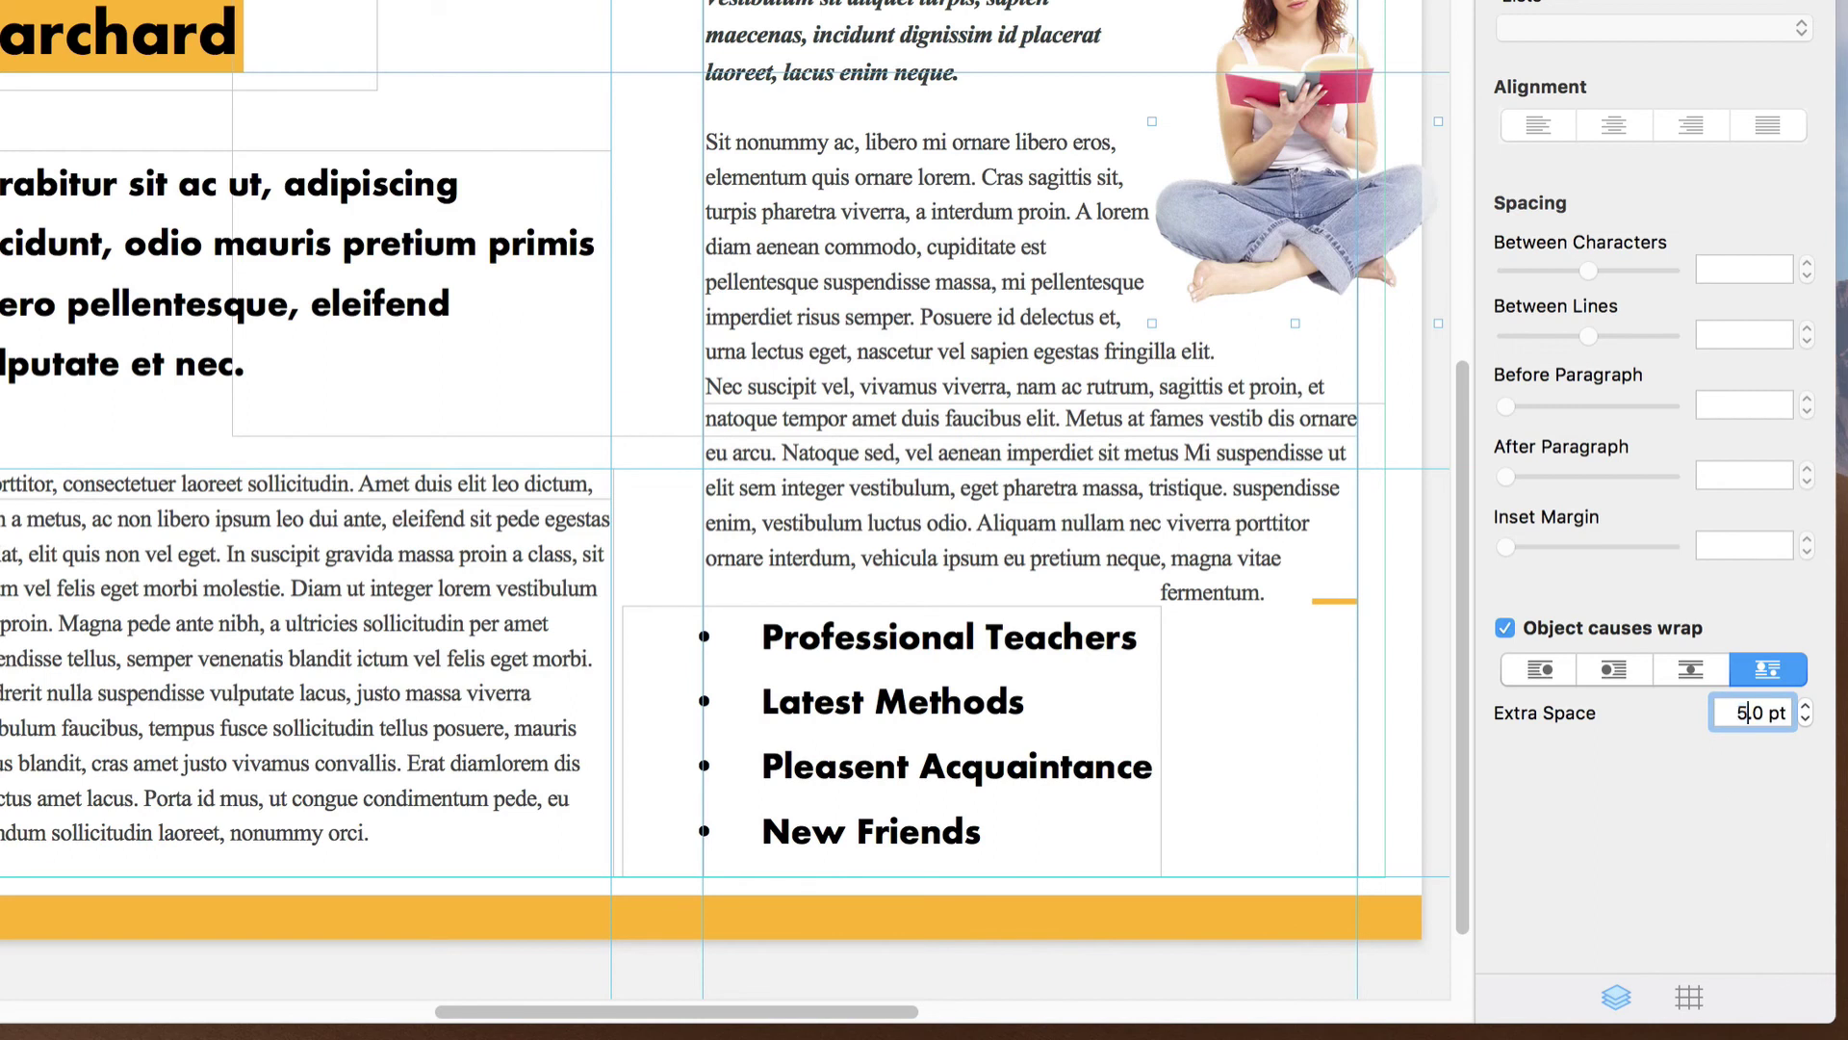
key("Return")
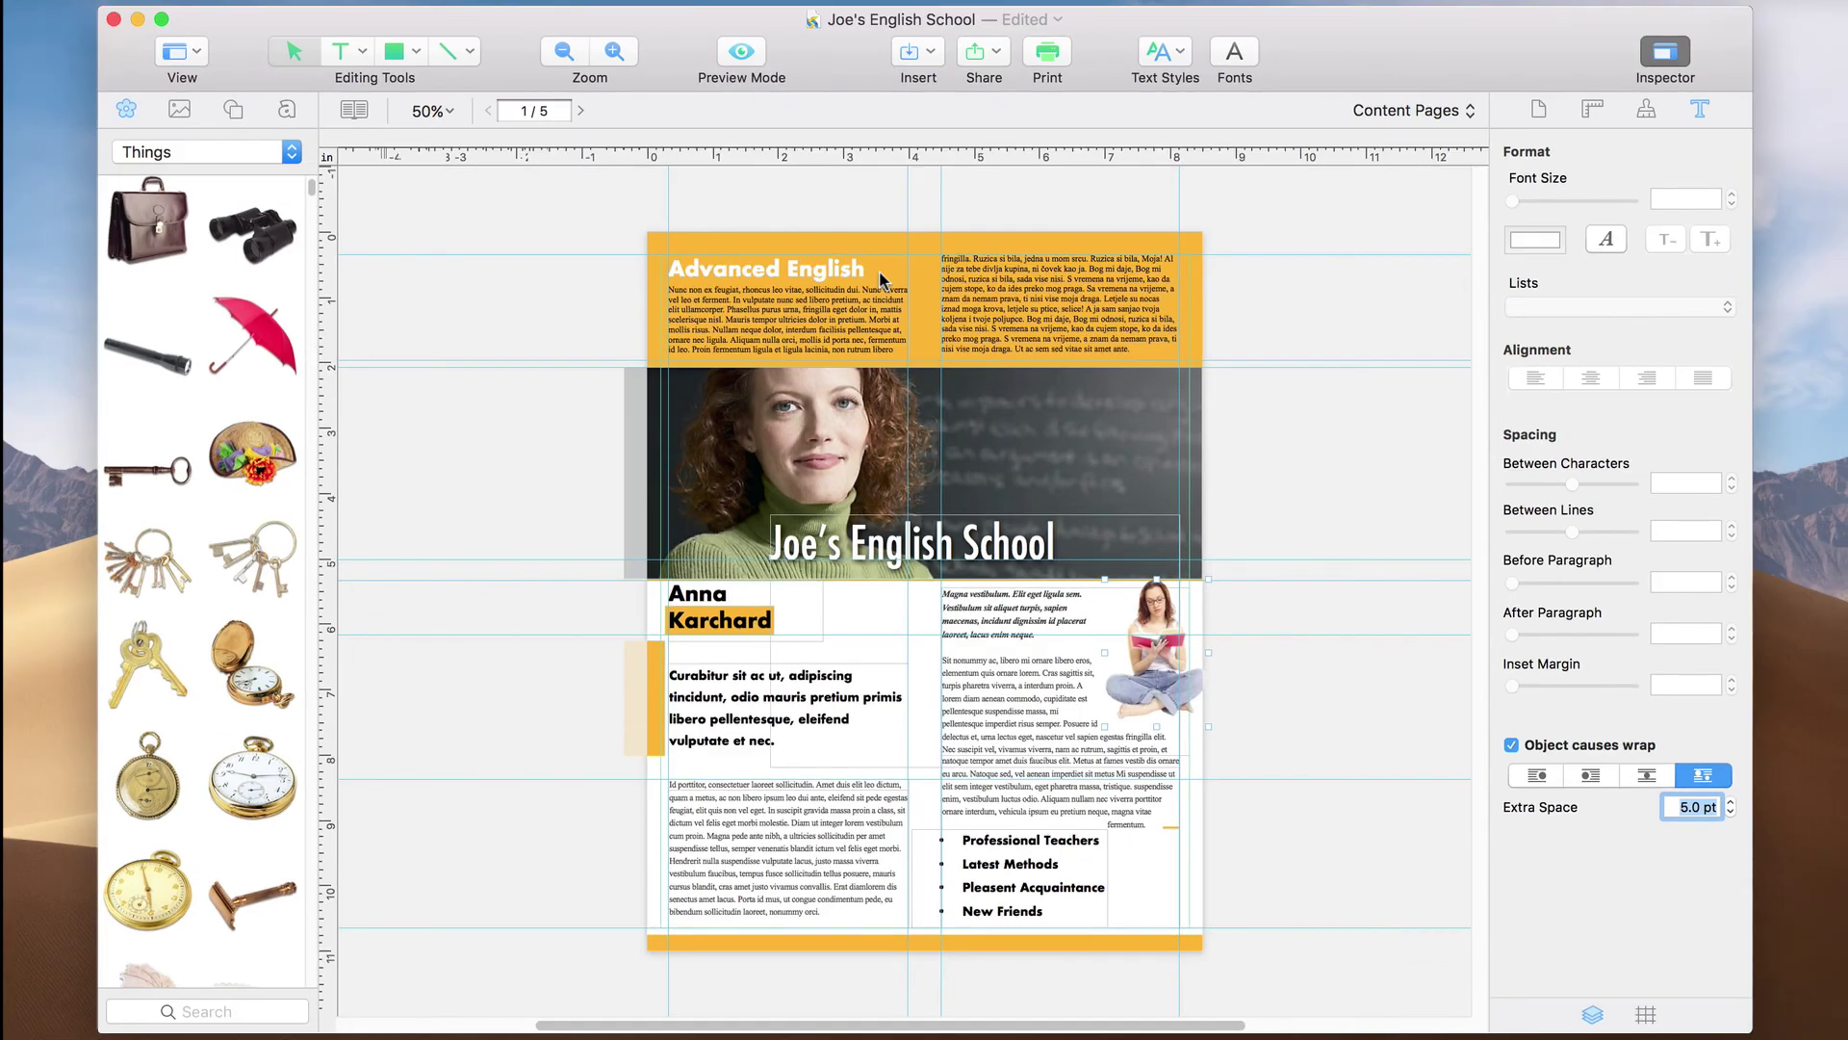
Switch to Preview Mode to view the finished Joe's English School flyer without guides or frames
left_click(741, 53)
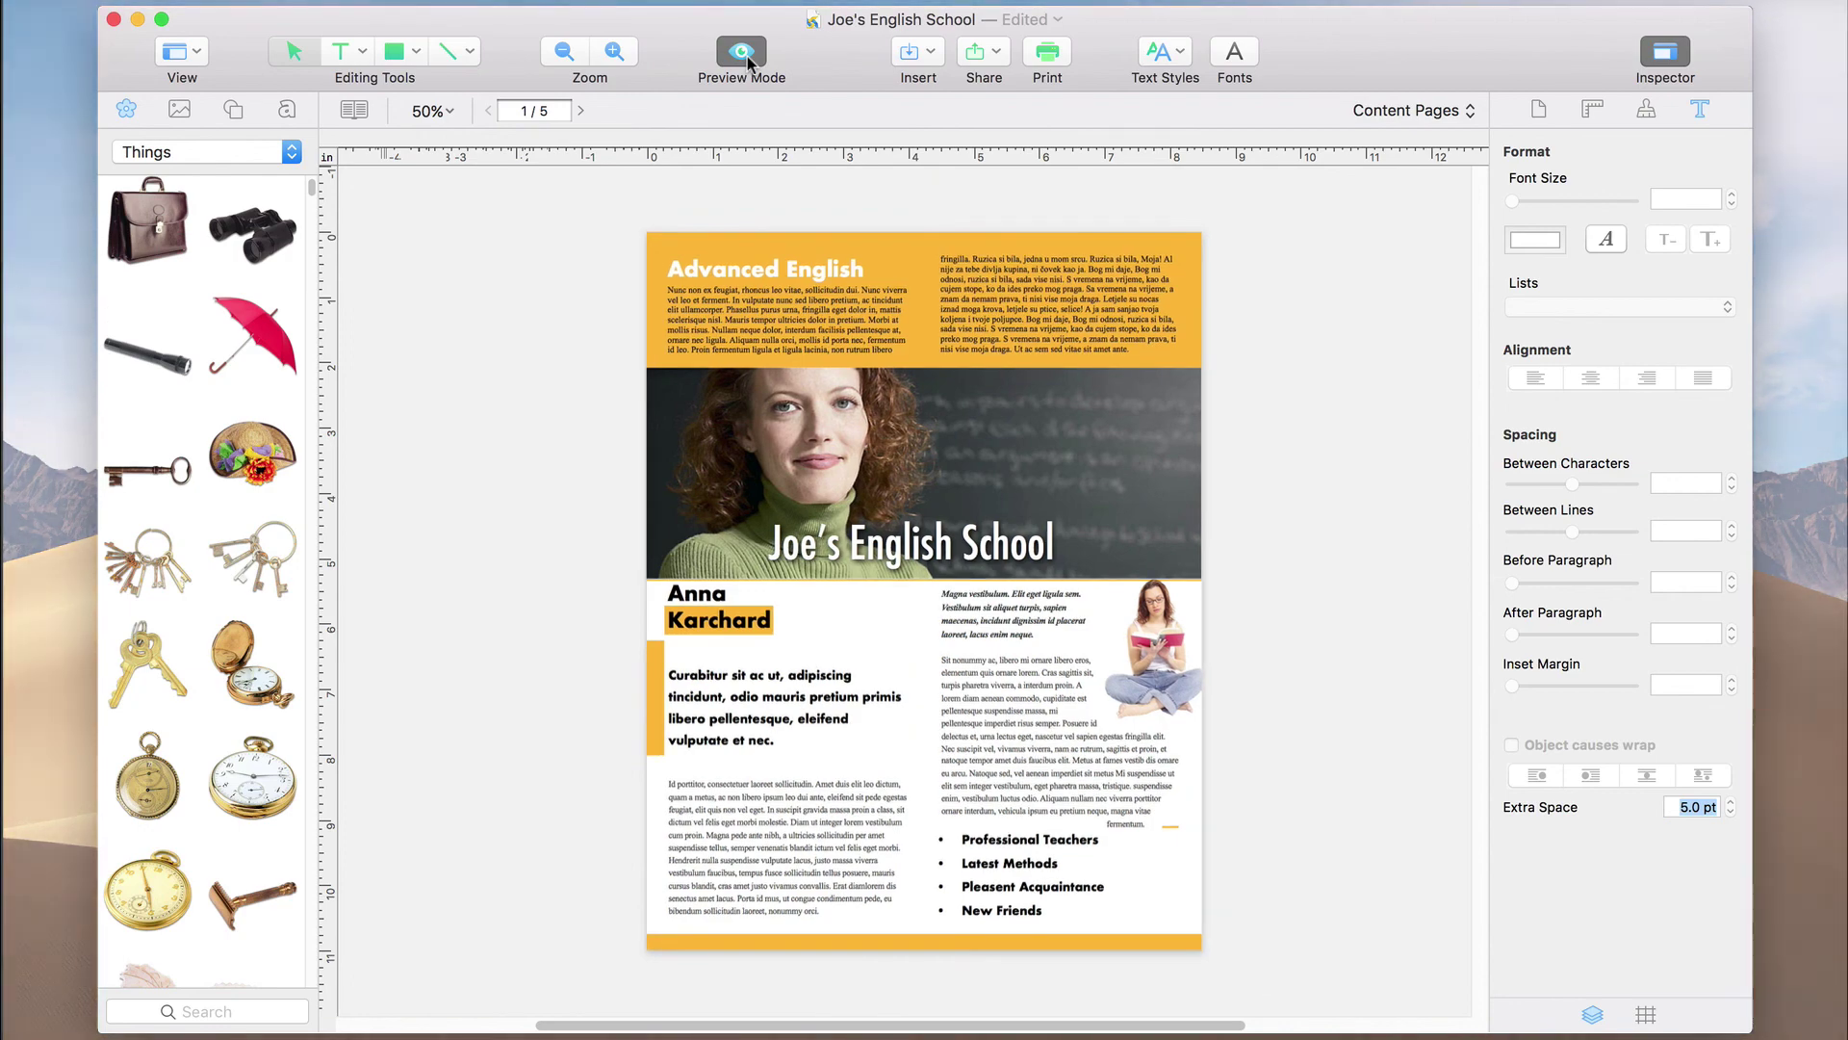